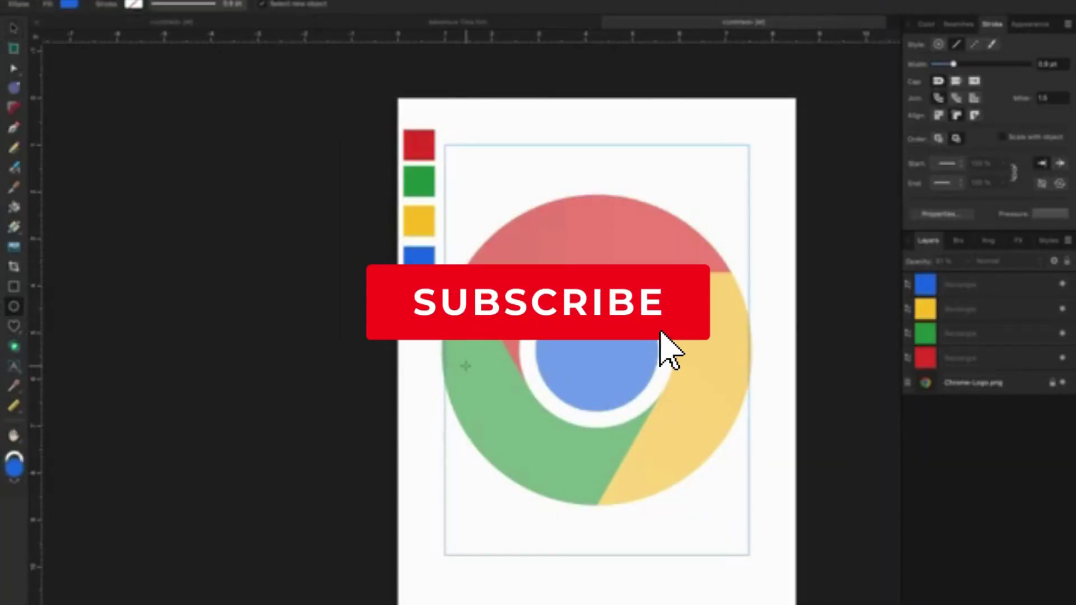
- Draw a circle from the logo centre out to its outer edge
left_click(660, 332)
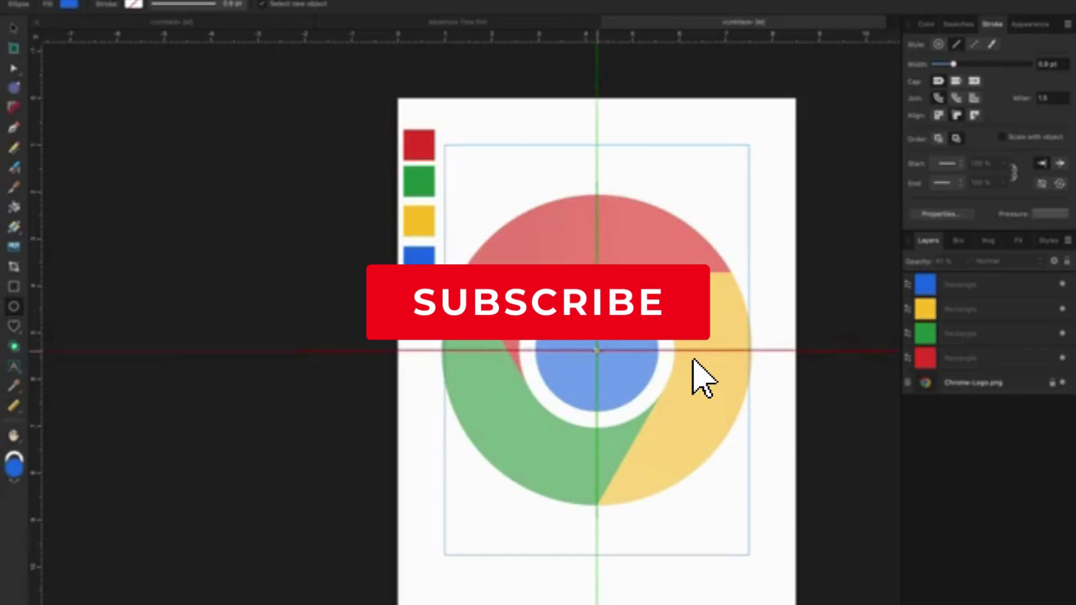
left_click_drag(597, 350, 712, 463)
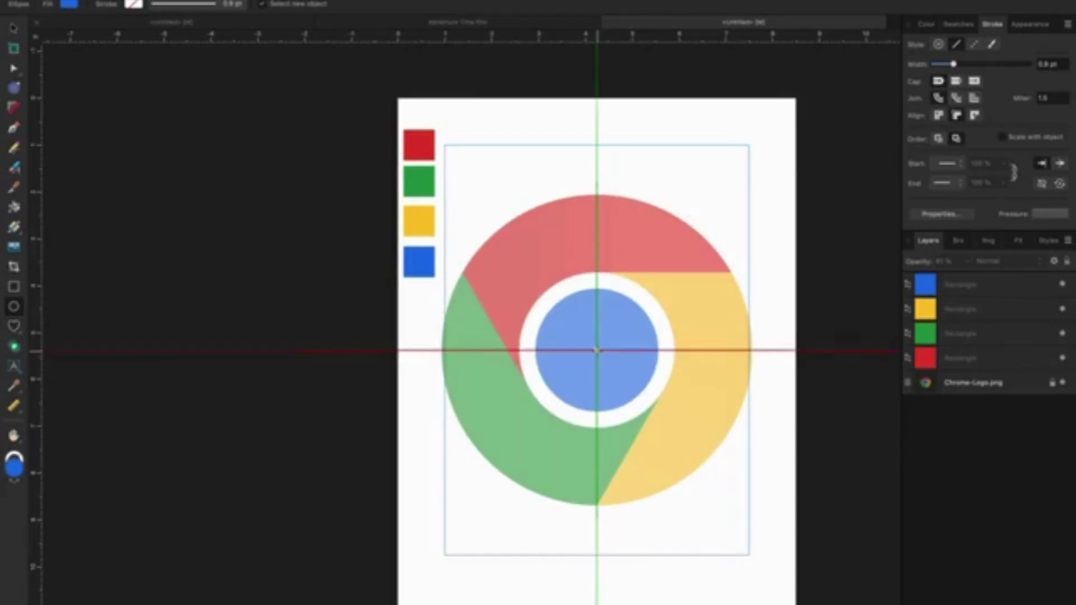
left_click_drag(597, 350, 764, 496)
- Give the circle a blue stroke and no fill
left_click(132, 4)
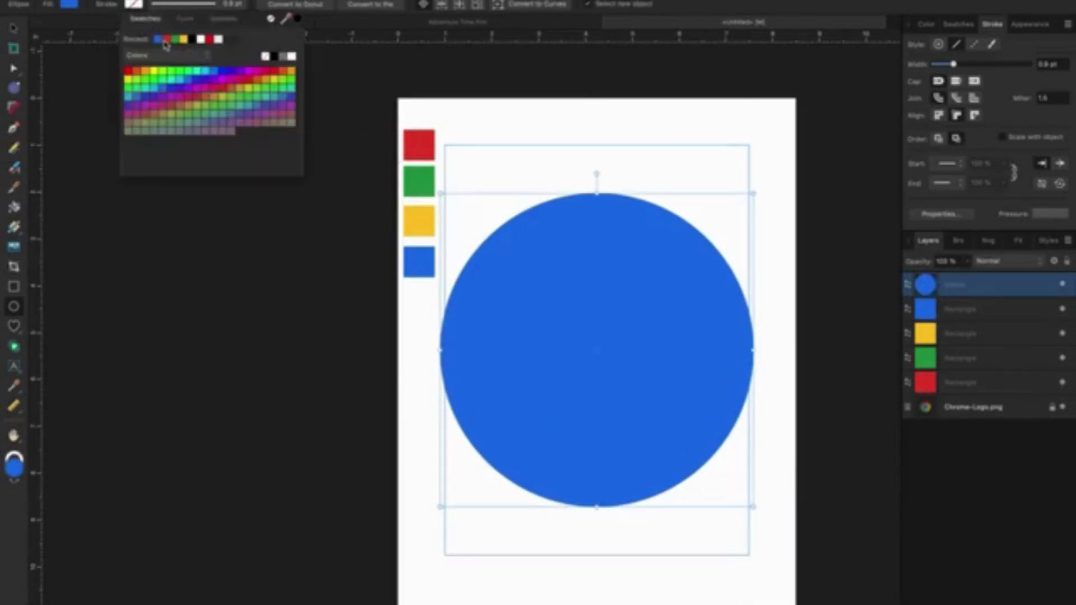
left_click(159, 40)
left_click(77, 4)
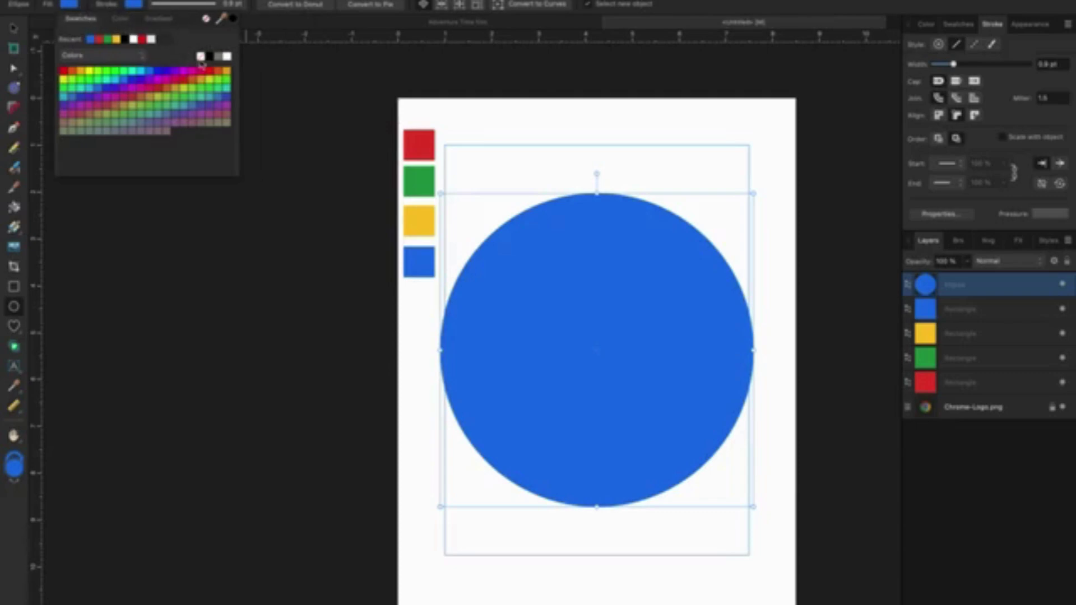
left_click(201, 56)
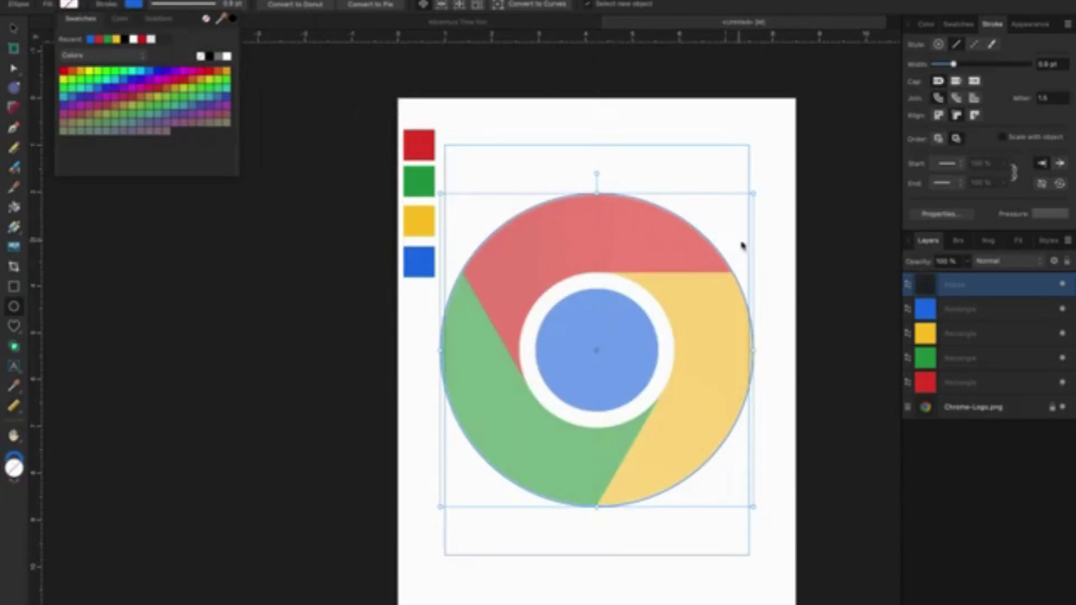
- Duplicate the blue circle and shrink the copy to the white ring's outer edge
key("ctrl+j")
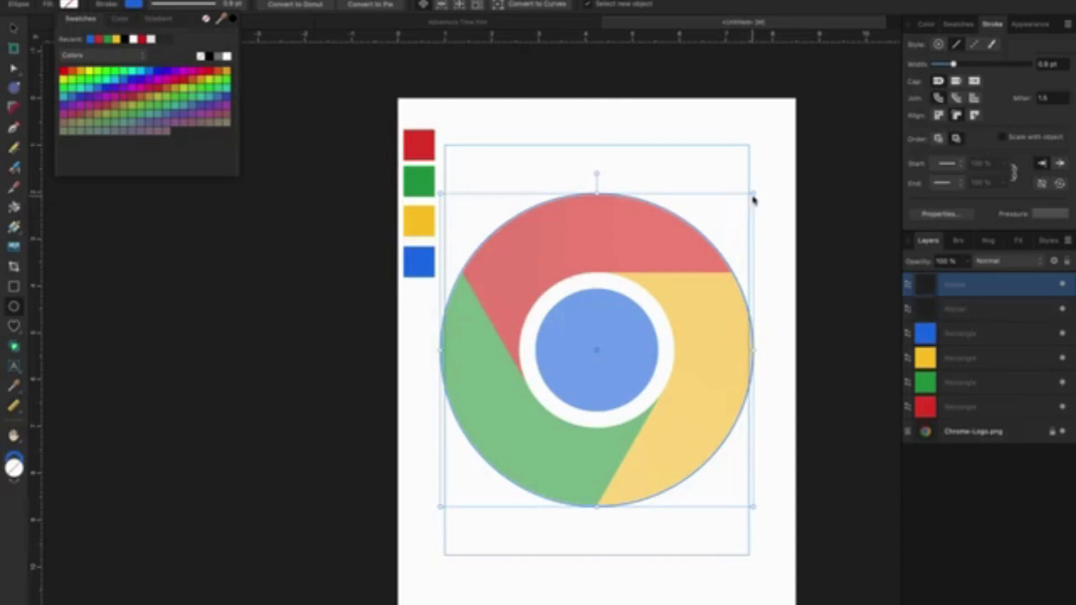
left_click(755, 196)
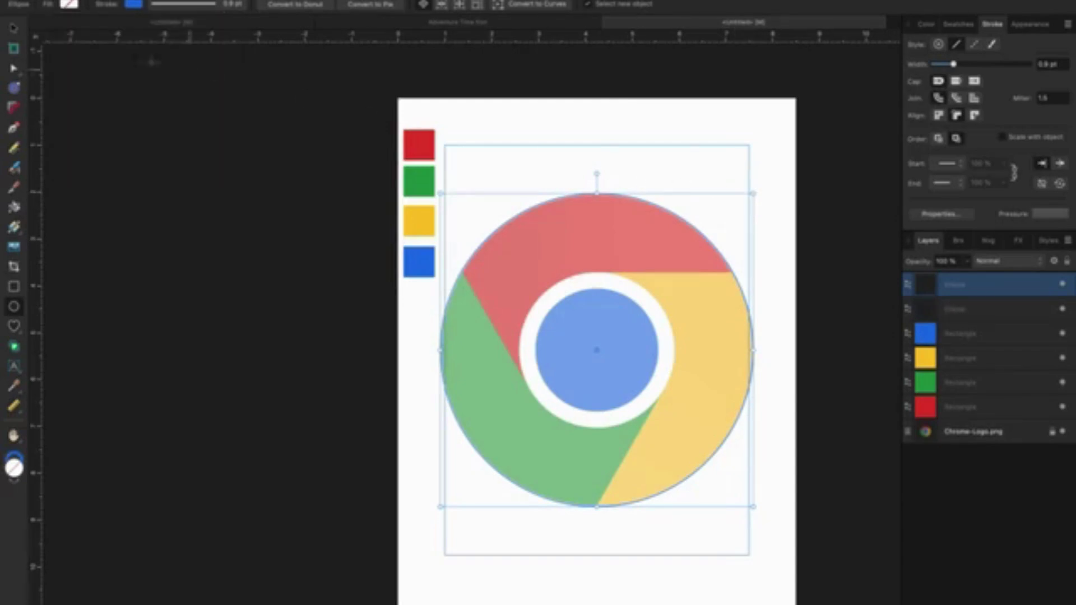
key("v")
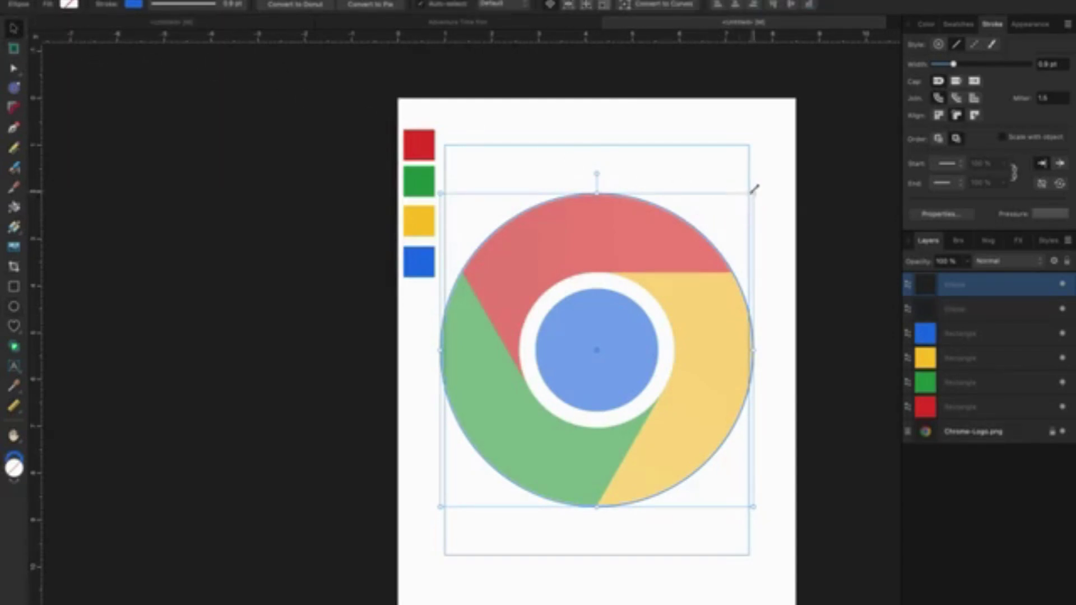
left_click_drag(754, 192, 684, 280)
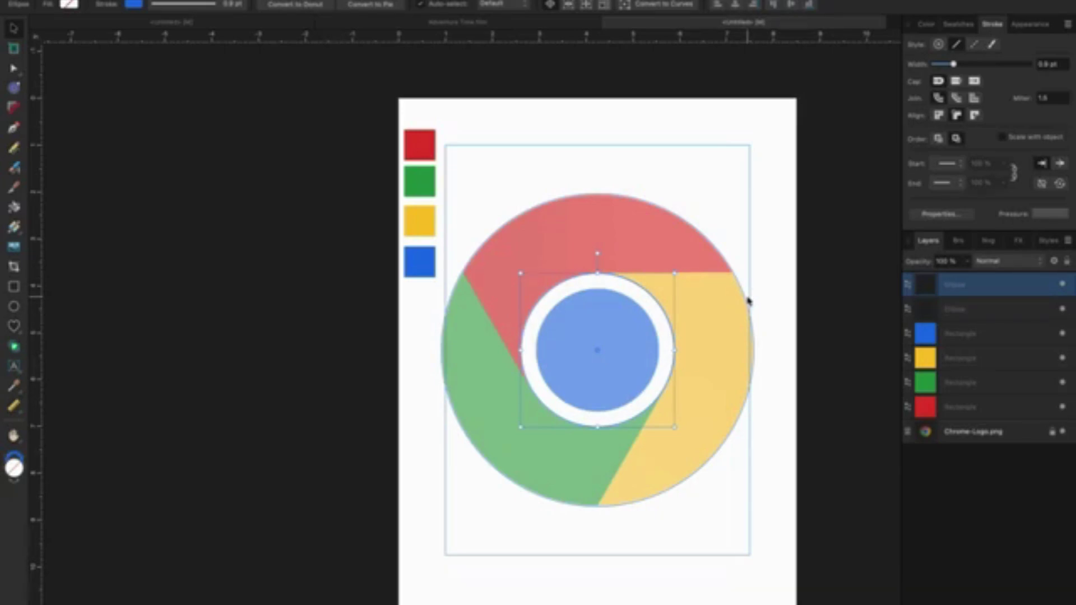
- Zoom in and draw a Pen line from the outer circle's edge to the white ring's top
scroll(704, 312, "up", 2)
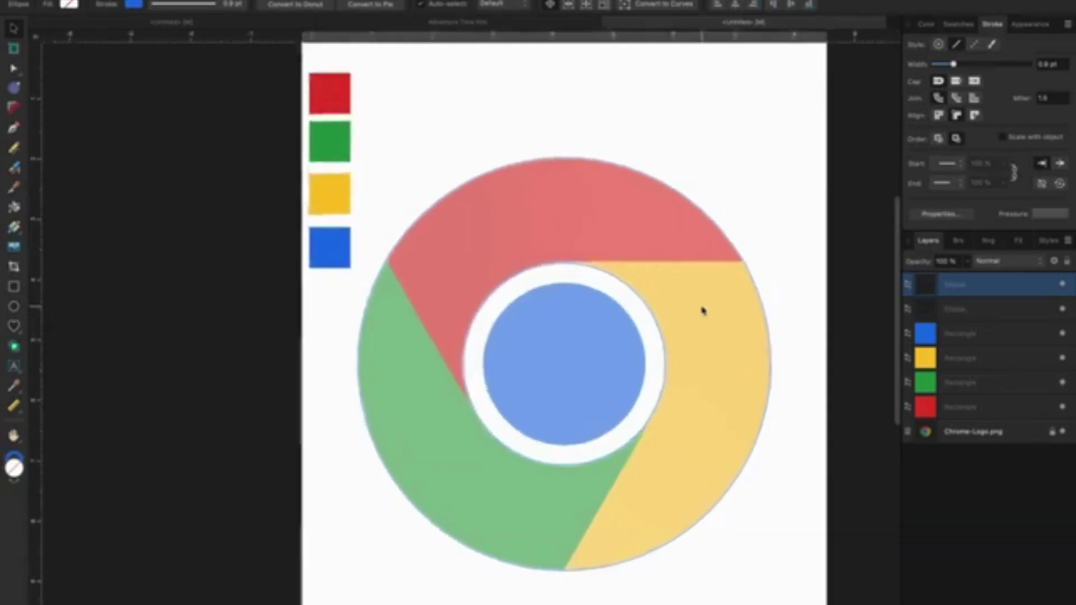
scroll(703, 311, "up", 2)
scroll(704, 312, "up", 2)
scroll(704, 311, "up", 2)
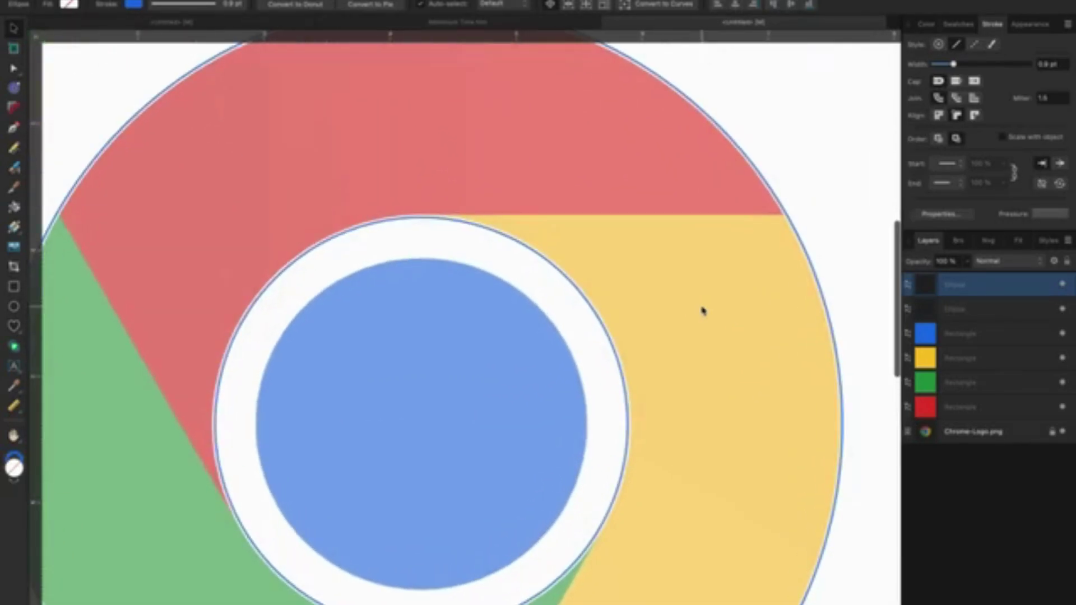
left_click(559, 271)
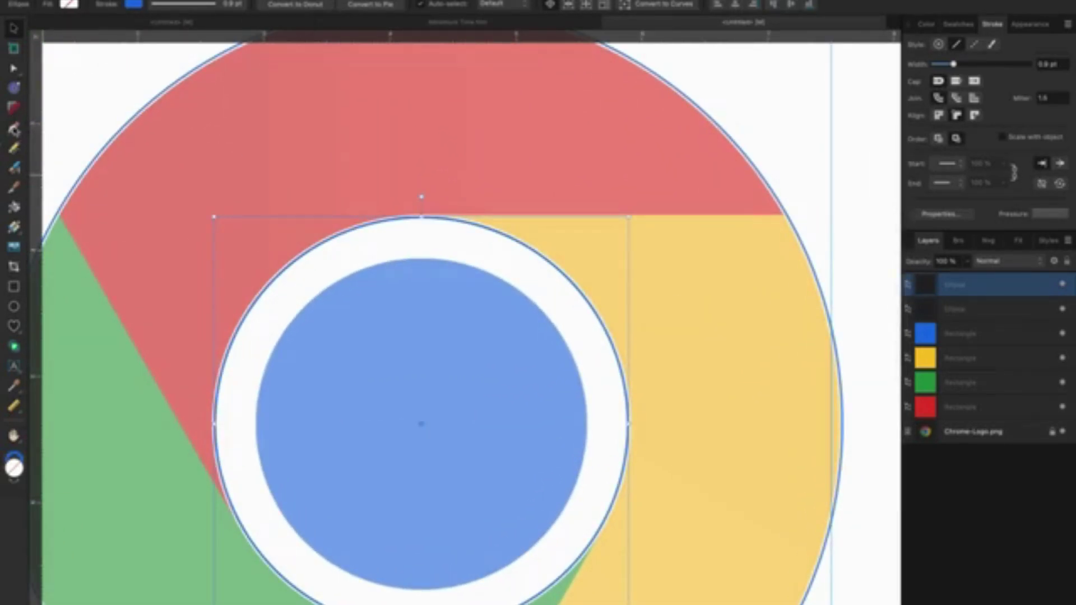
left_click(14, 130)
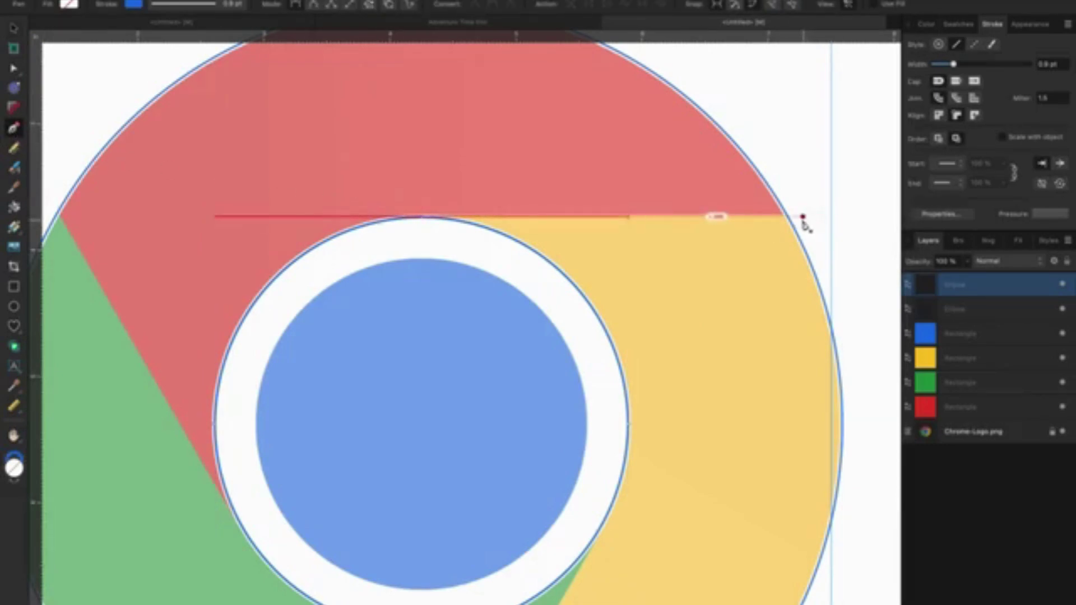
left_click(820, 217)
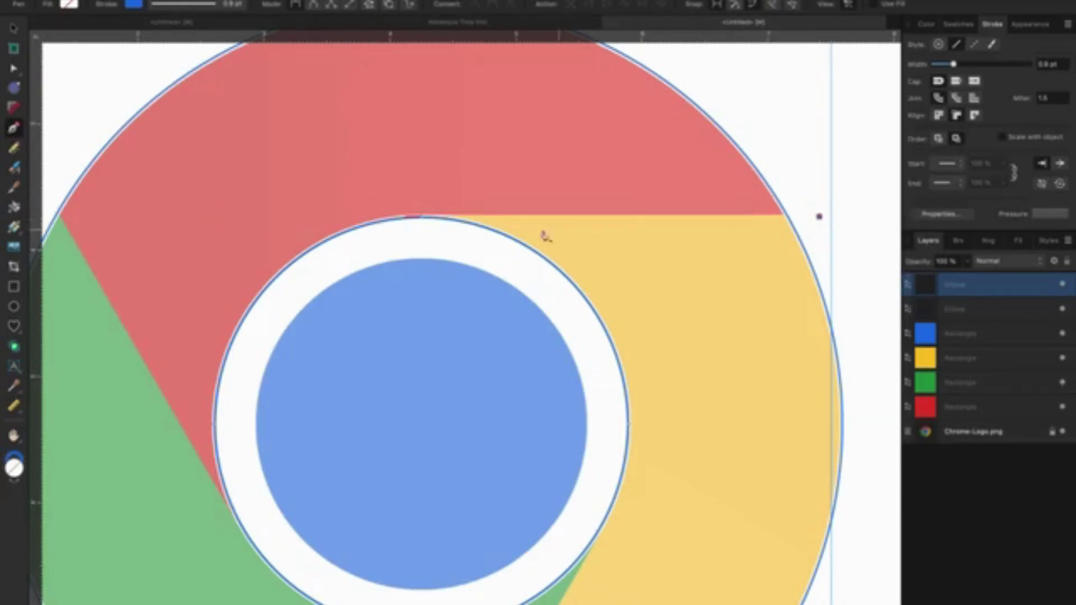
left_click(422, 217)
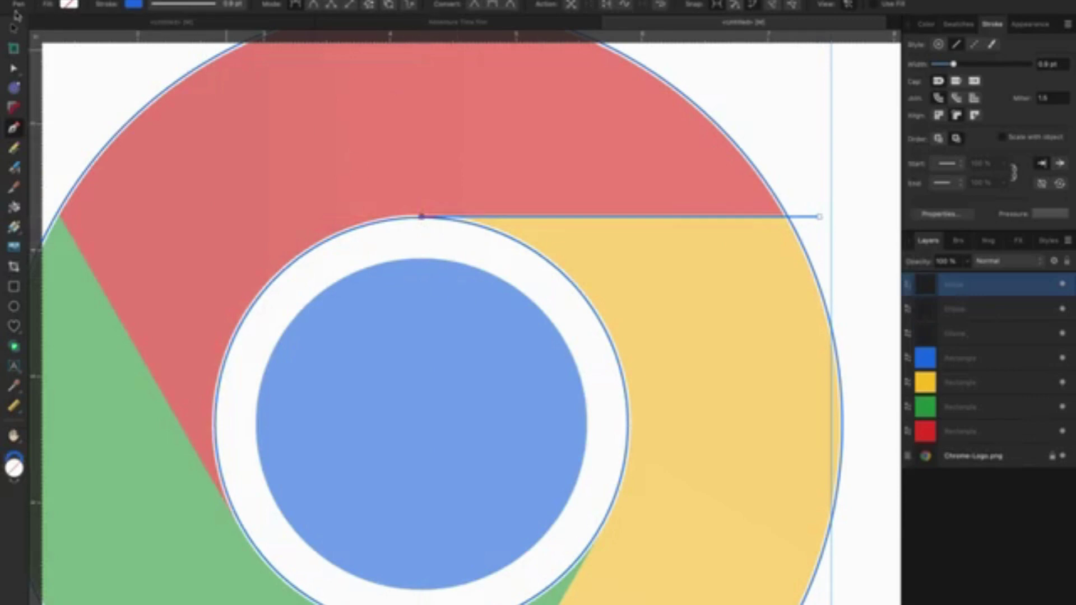
left_click(15, 28)
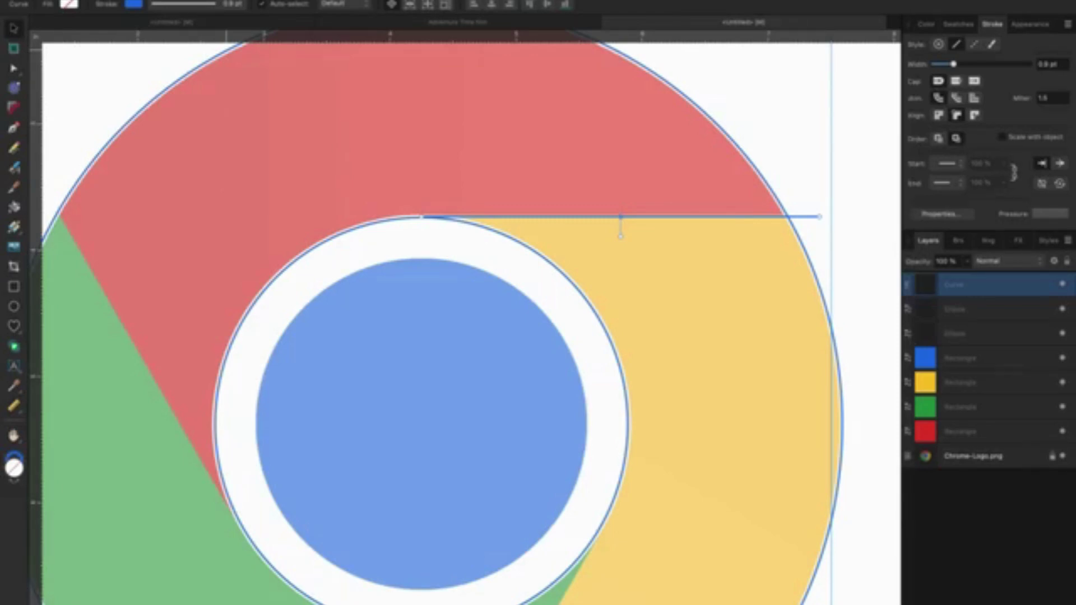
- Recentre the view on the logo and undo a mistaken line toward the red–green boundary
scroll(274, 147, "down", 2)
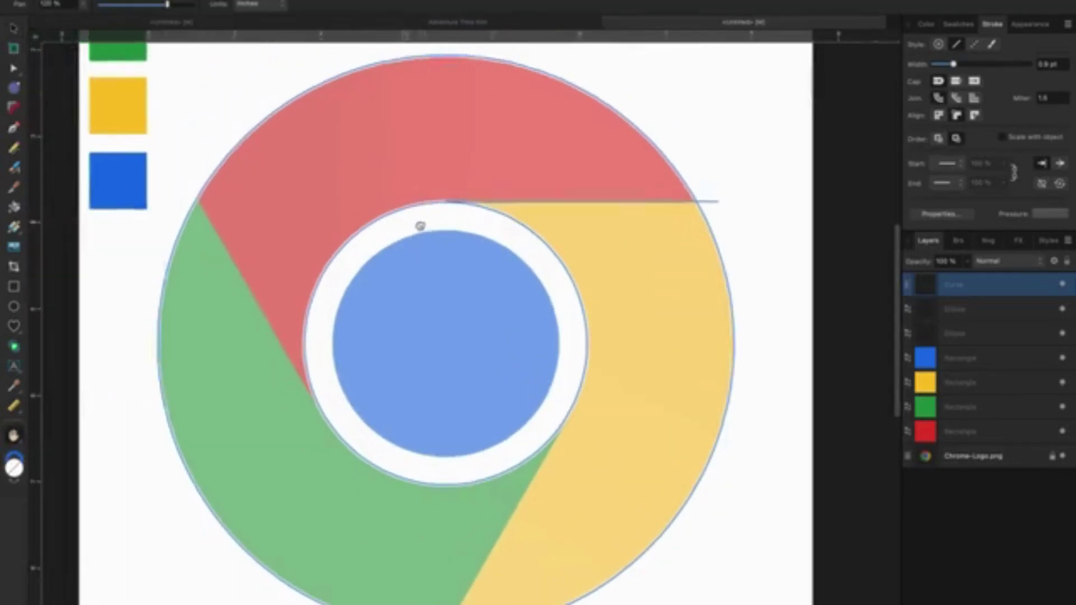
left_click_drag(346, 223, 497, 229)
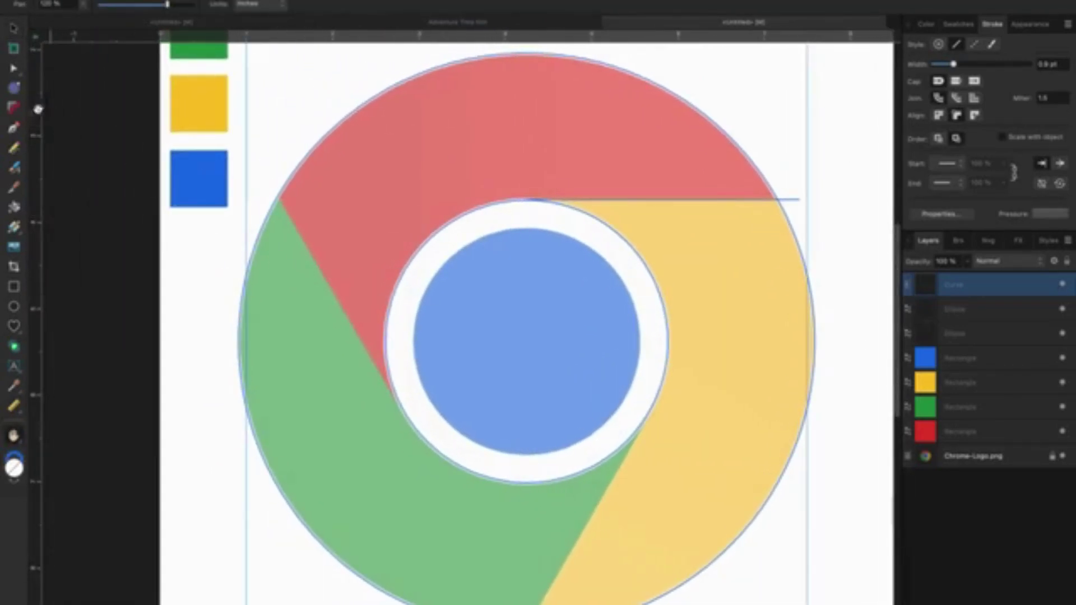
key("p")
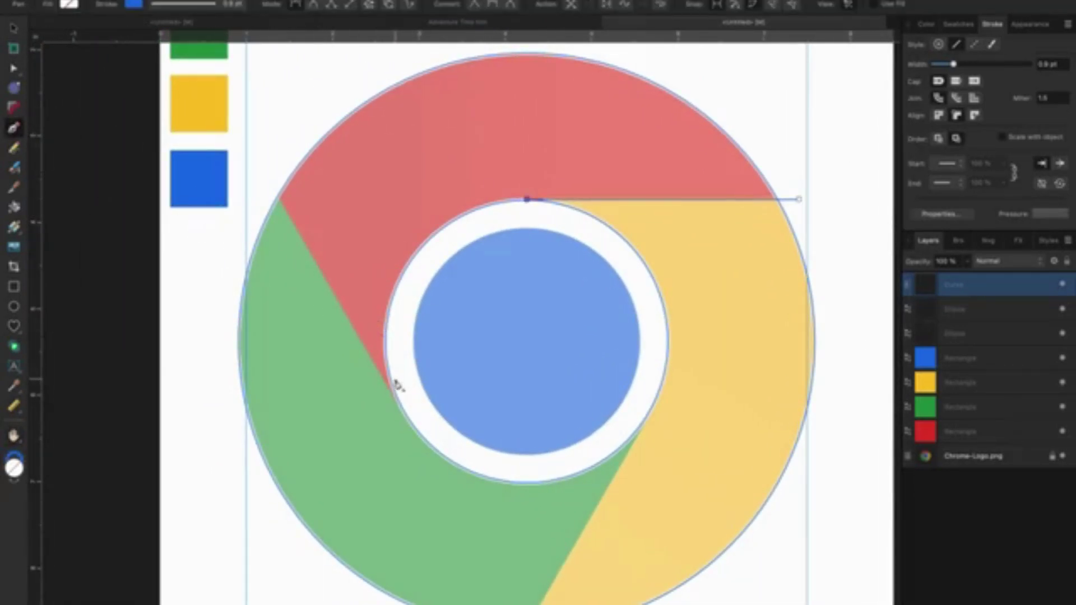
scroll(397, 380, "up", 2)
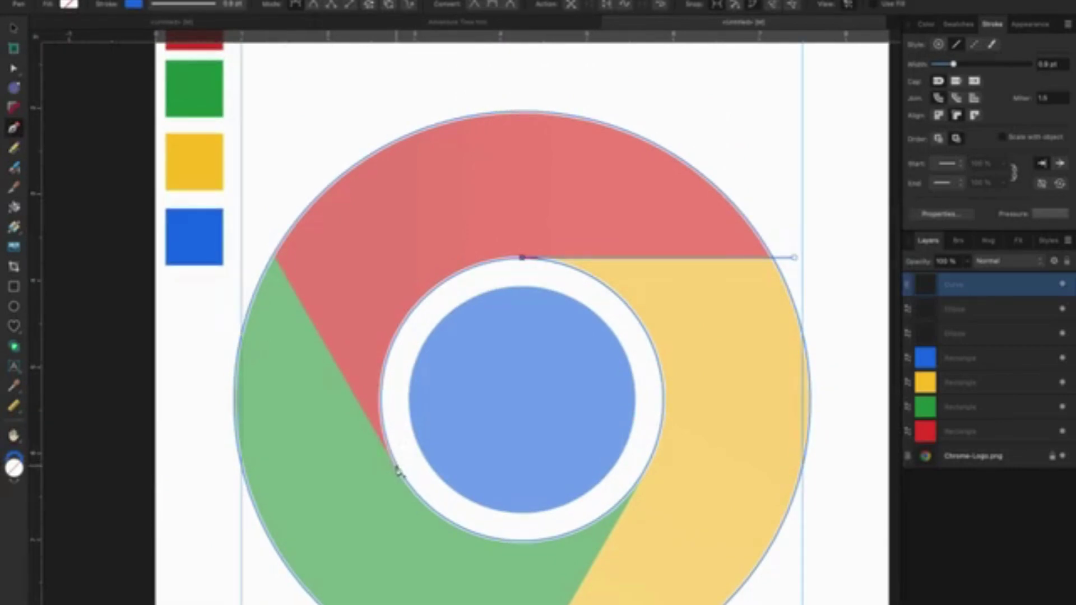
scroll(398, 471, "up", 3)
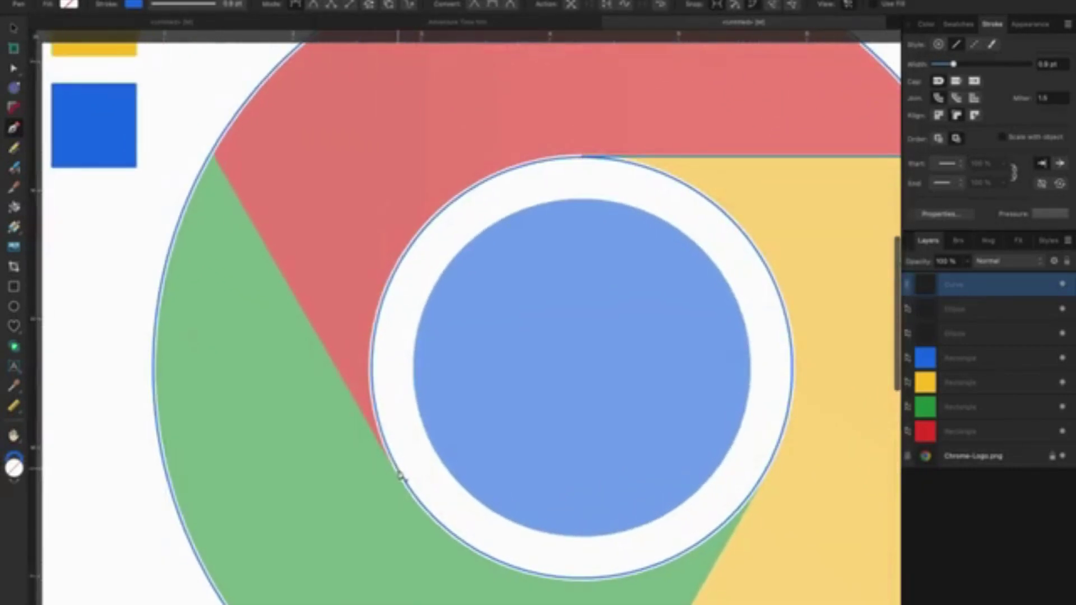
left_click(399, 474)
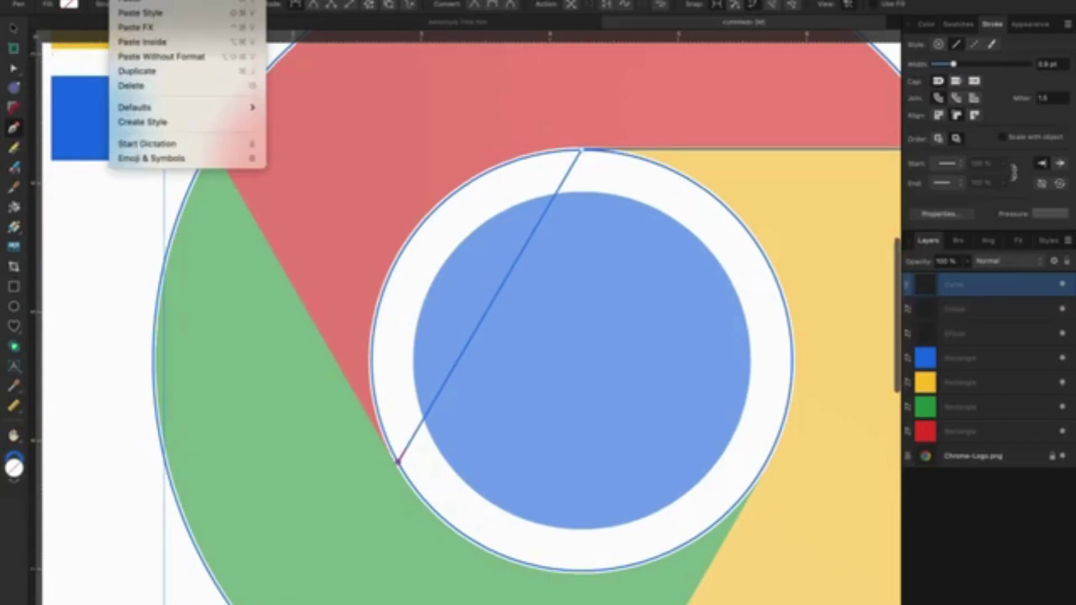
key("ctrl+z")
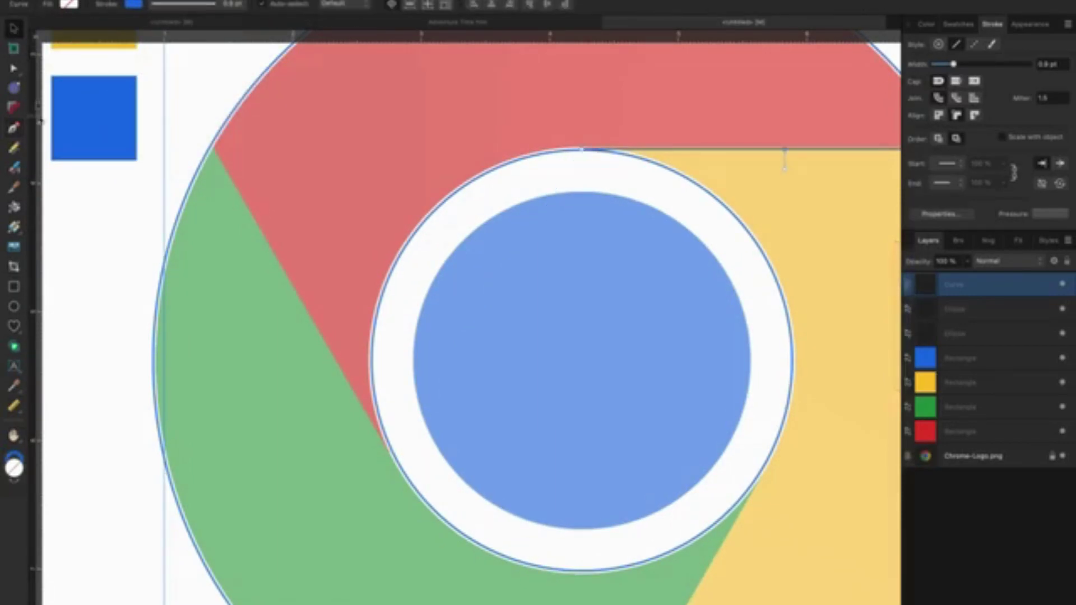
key("Escape")
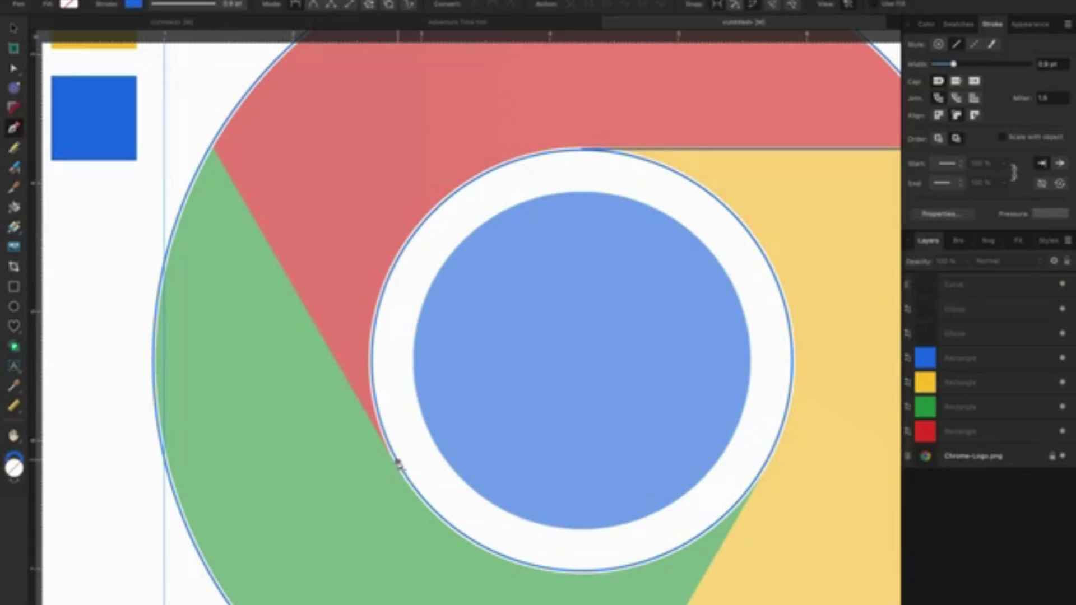
- Draw a straight line along the red–green boundary from the white ring to the outer circle
left_click(398, 463)
left_click(211, 145)
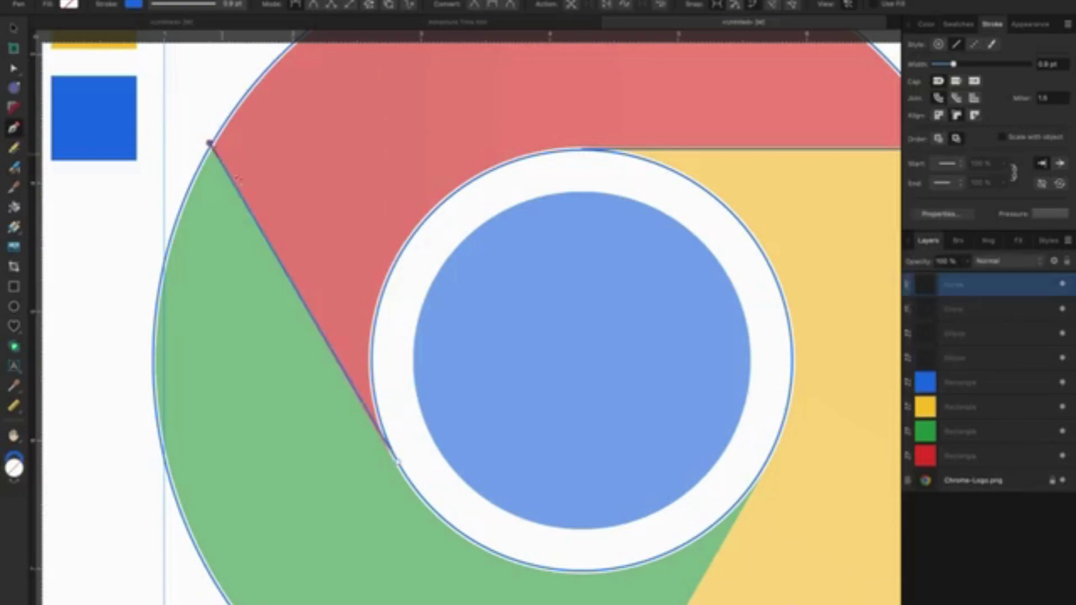
left_click(21, 23)
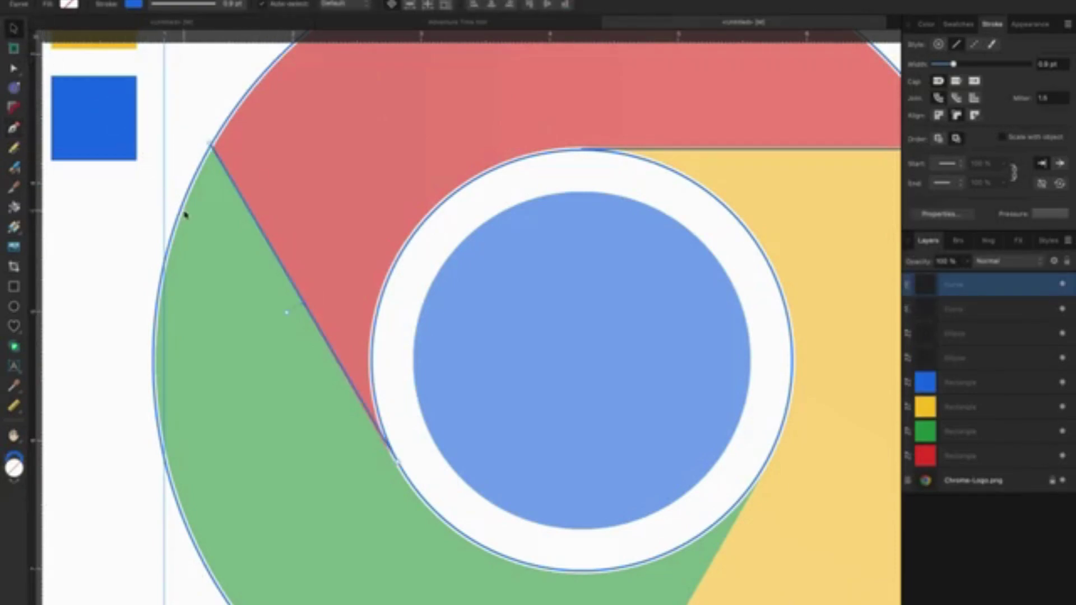
scroll(191, 214, "down", 2)
scroll(195, 218, "down", 3)
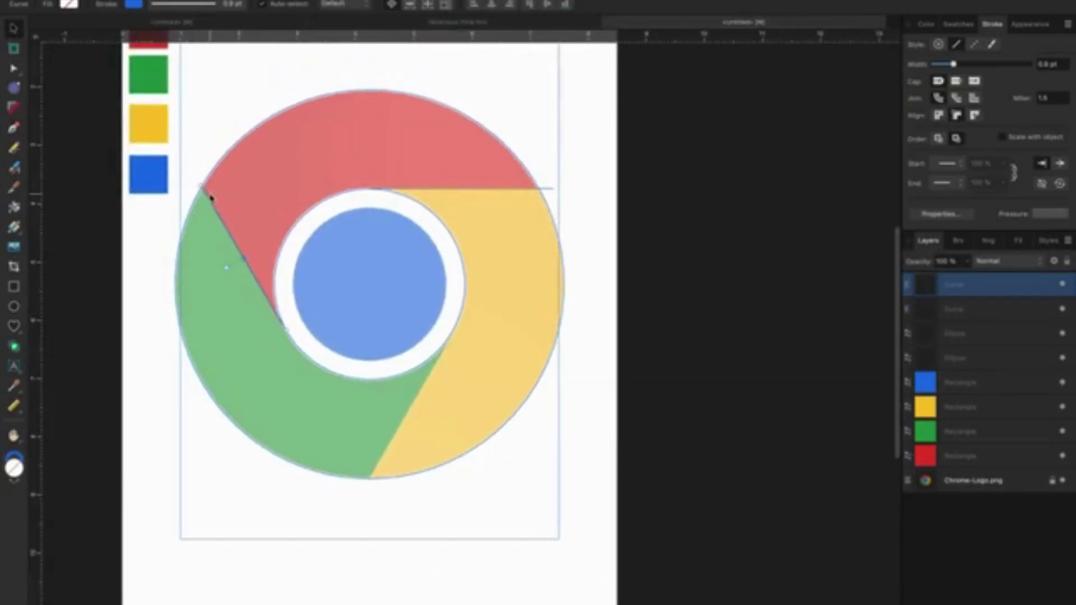
scroll(211, 197, "up", 2)
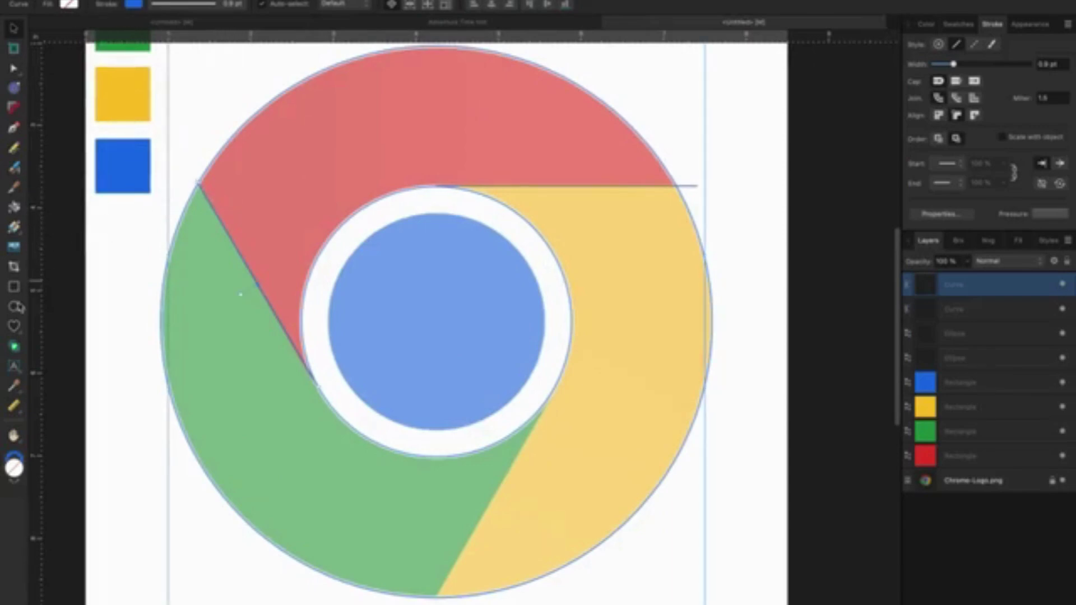
- Draw a rectangle from the logo centre covering the yellow sector
key("m")
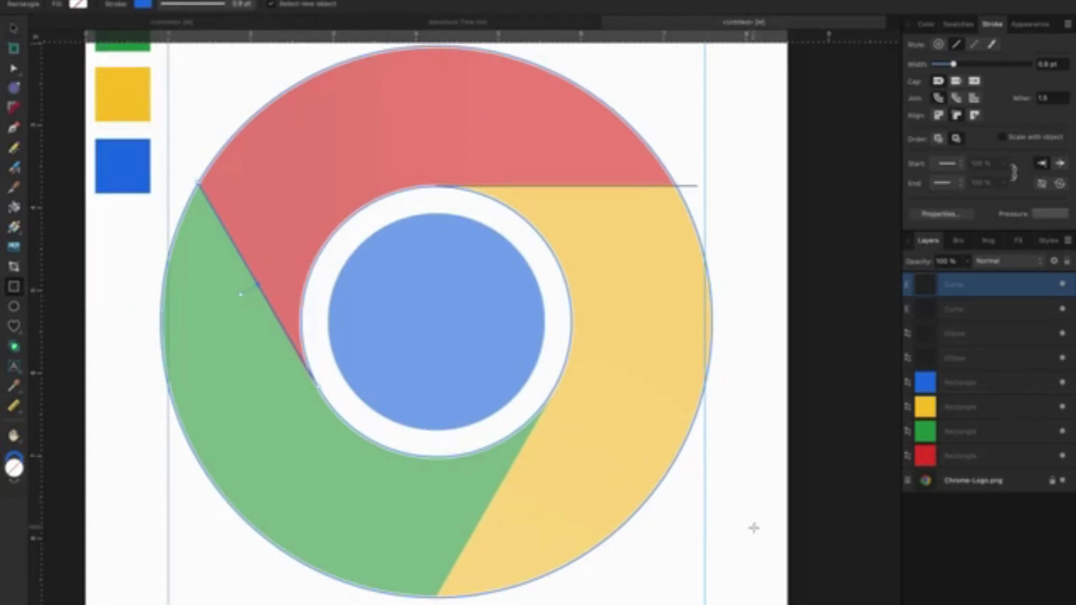
left_click_drag(764, 548, 436, 186)
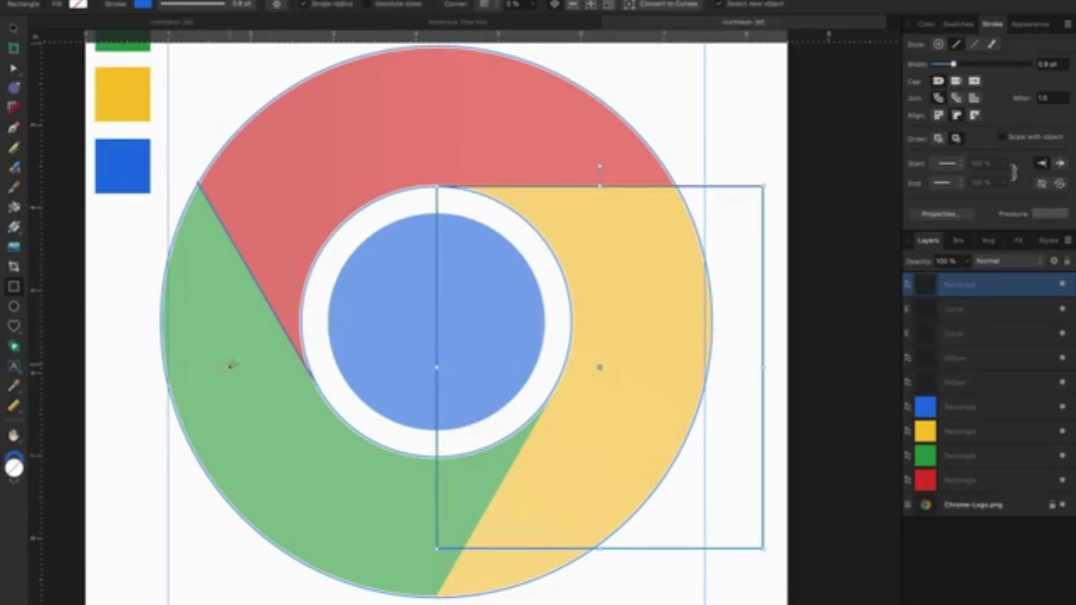
scroll(428, 376, "right", 2)
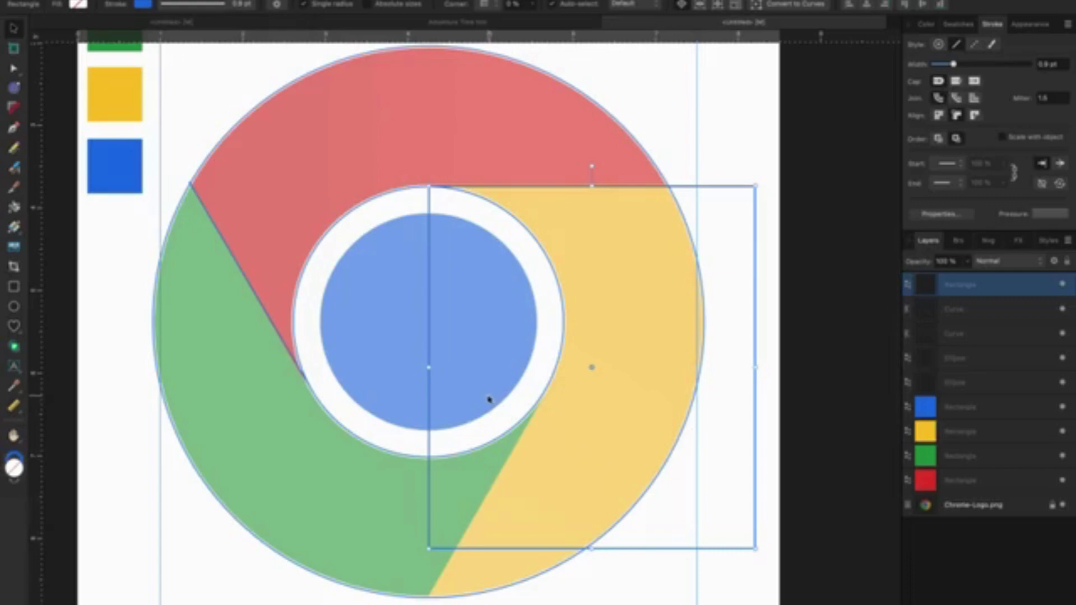
- Duplicate the rectangle, shrink the copy, and move it over the green sector
key("ctrl+j")
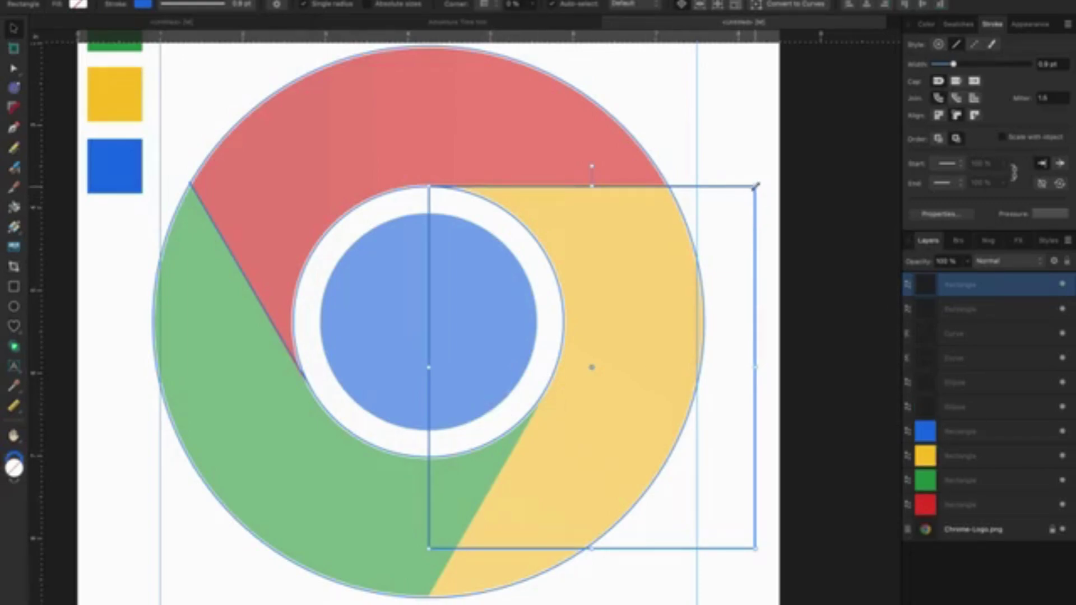
left_click_drag(756, 186, 709, 237)
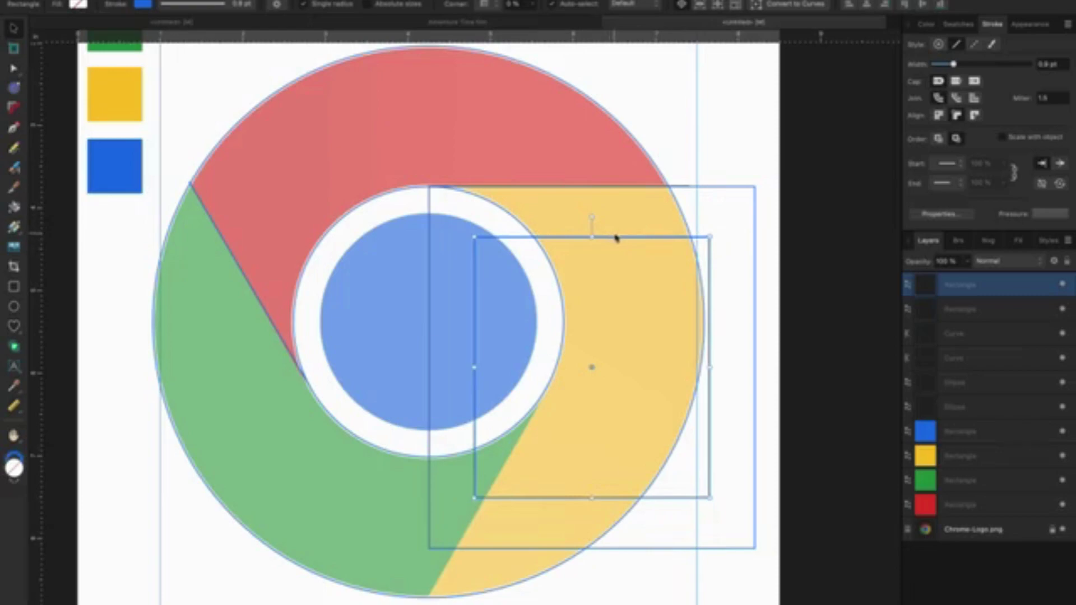
mouse_move(615, 238)
left_mouse_down()
mouse_move(241, 315)
mouse_move(329, 378)
left_mouse_up()
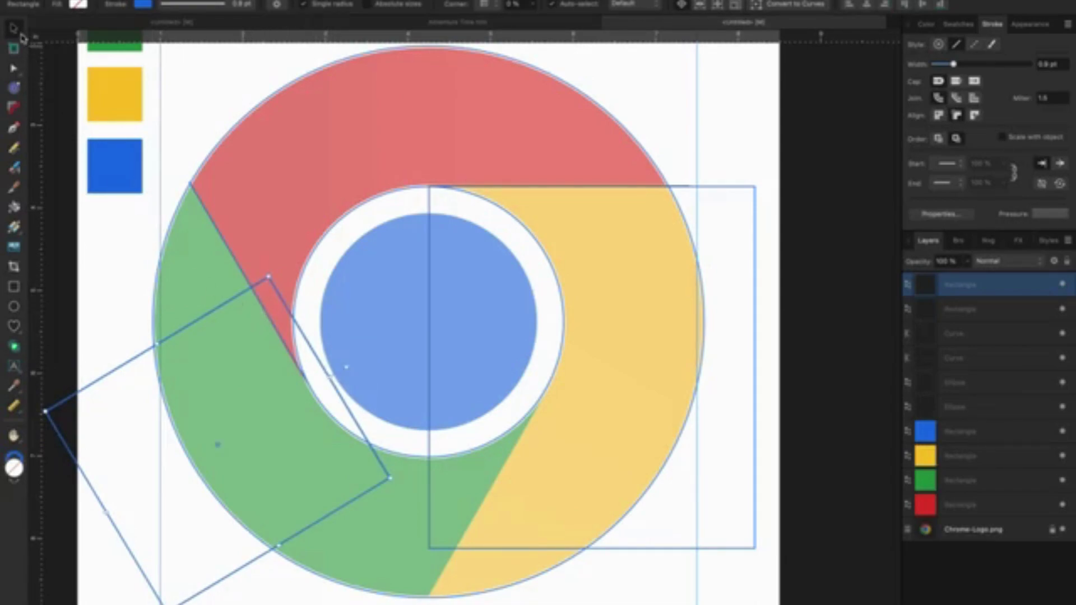
- Move, stretch and rotate the tilted rectangle so its edge follows the red–green boundary
left_click_drag(216, 312, 138, 224)
left_click_drag(199, 458, 214, 481)
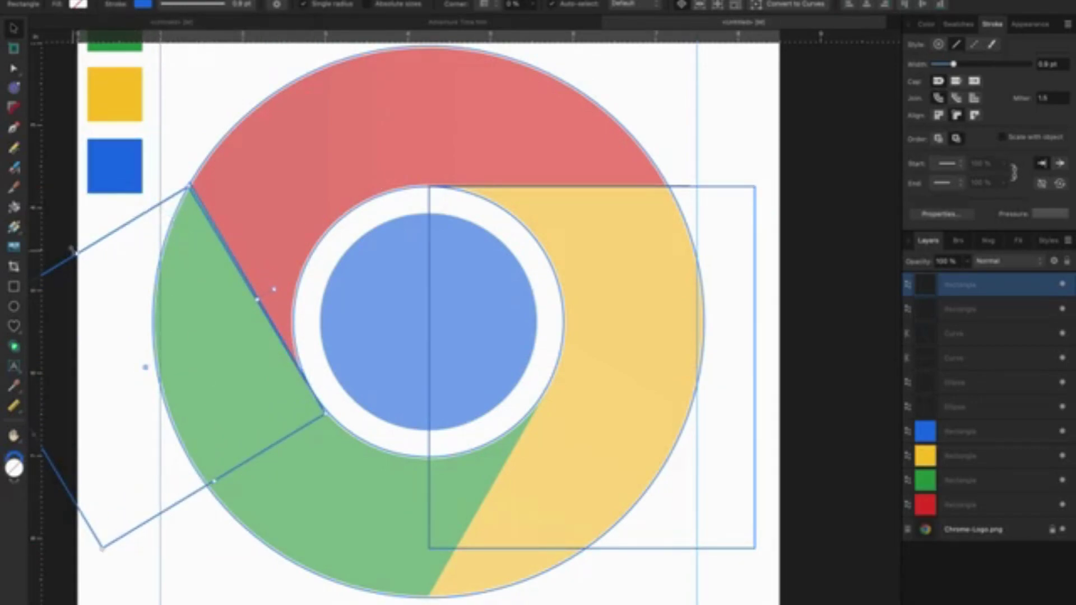
left_click_drag(77, 254, 70, 242)
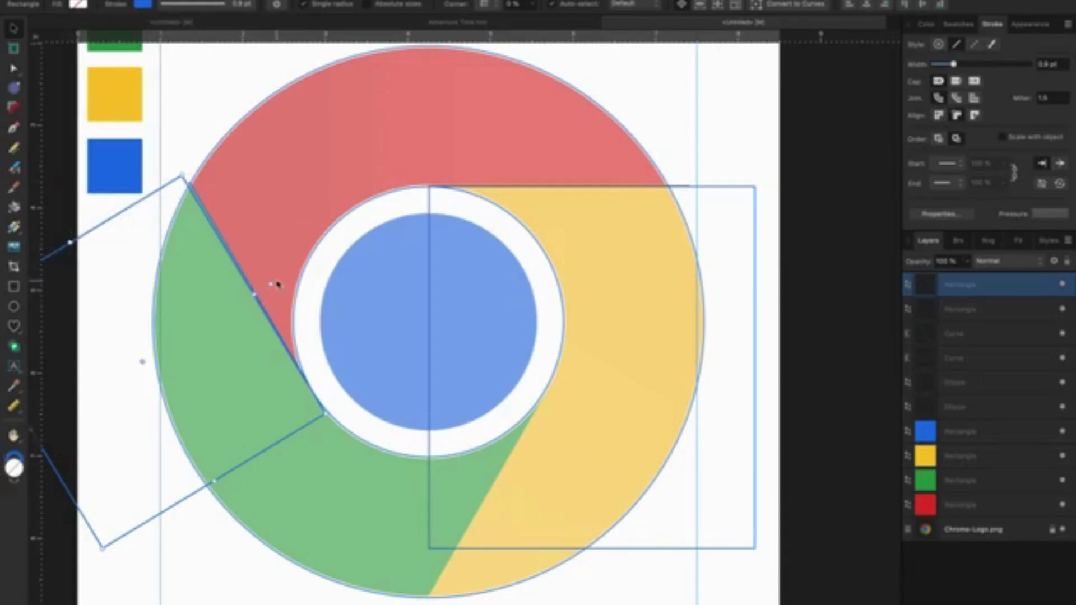
left_click_drag(270, 282, 274, 282)
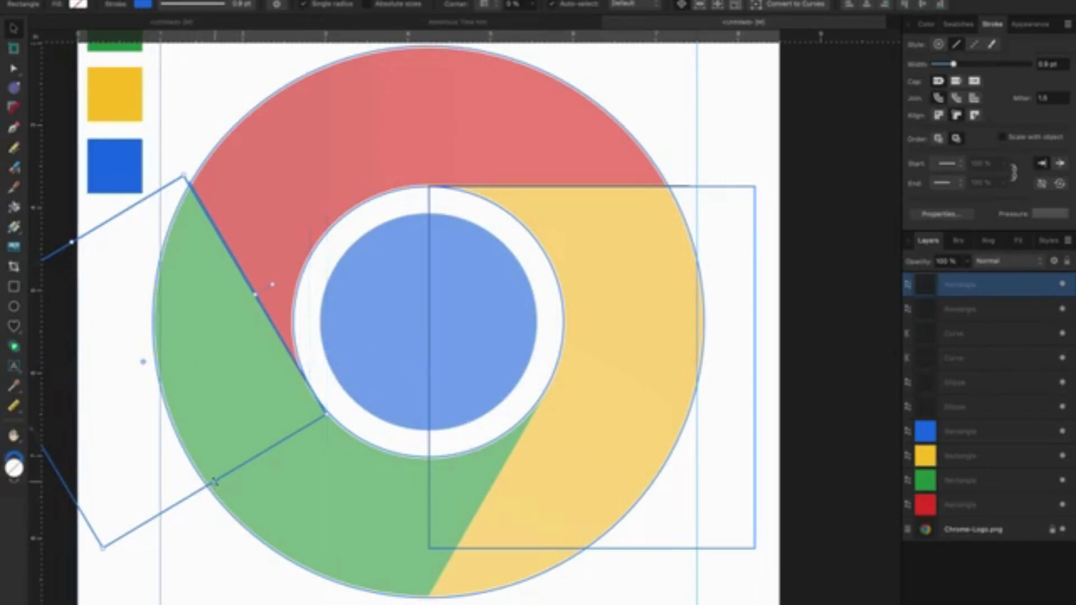
left_click_drag(215, 482, 230, 507)
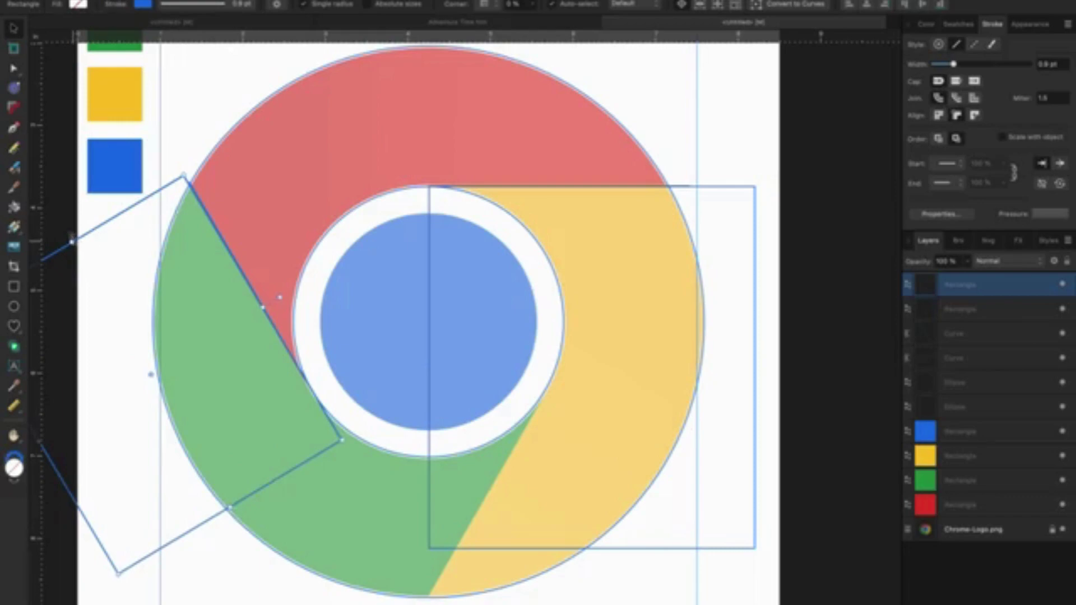
left_click_drag(72, 241, 65, 230)
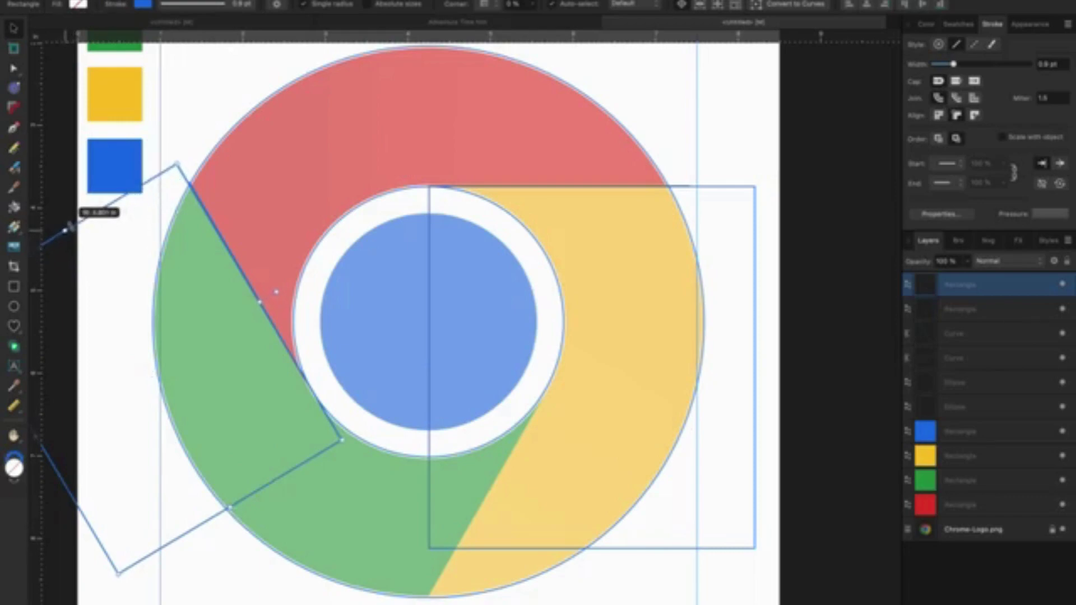
- Hide the first traced curve layer and select the large outer circle
left_click(974, 314)
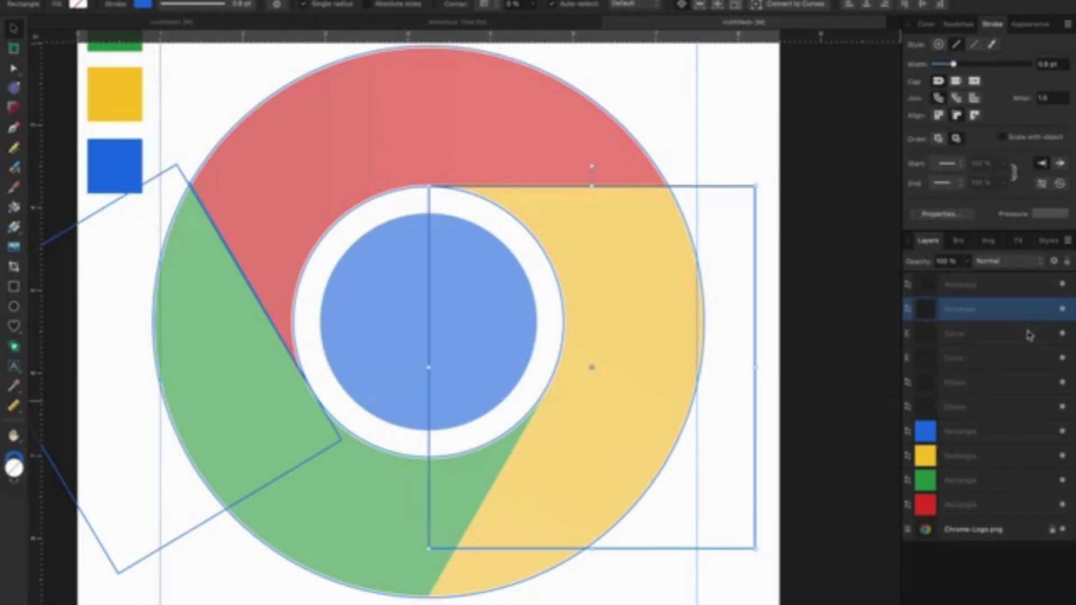
left_click(1063, 334)
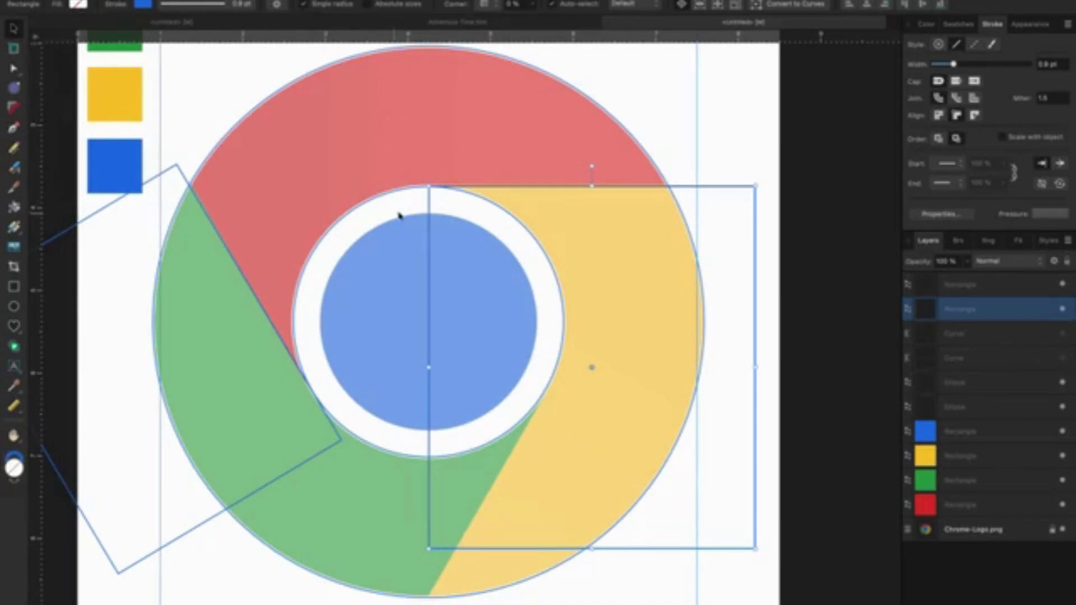
scroll(291, 79, "down", 2)
scroll(281, 185, "up", 2)
scroll(265, 128, "up", 2)
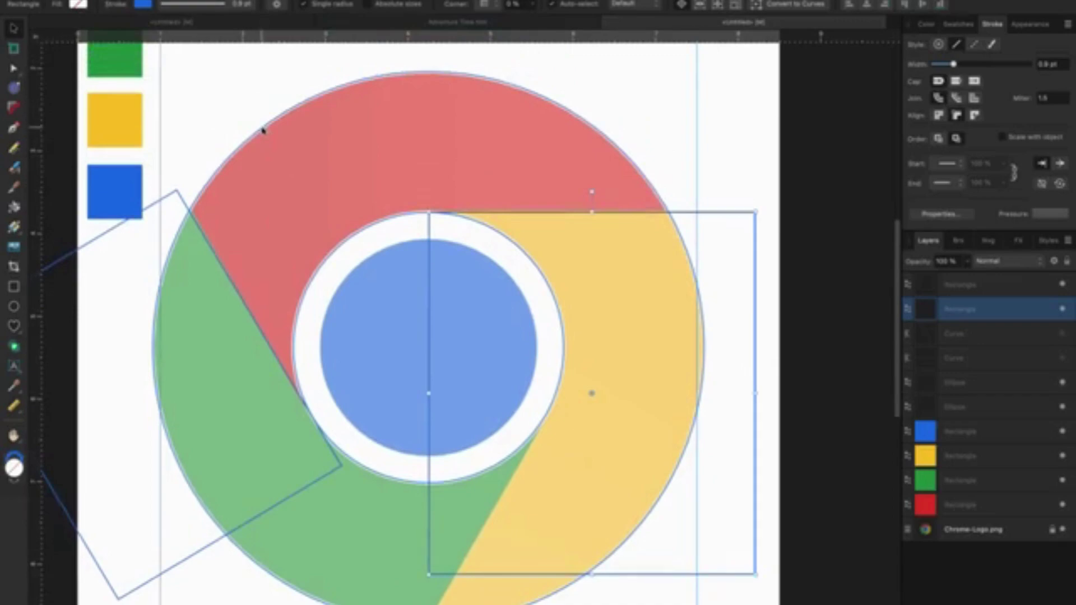
left_click(263, 130)
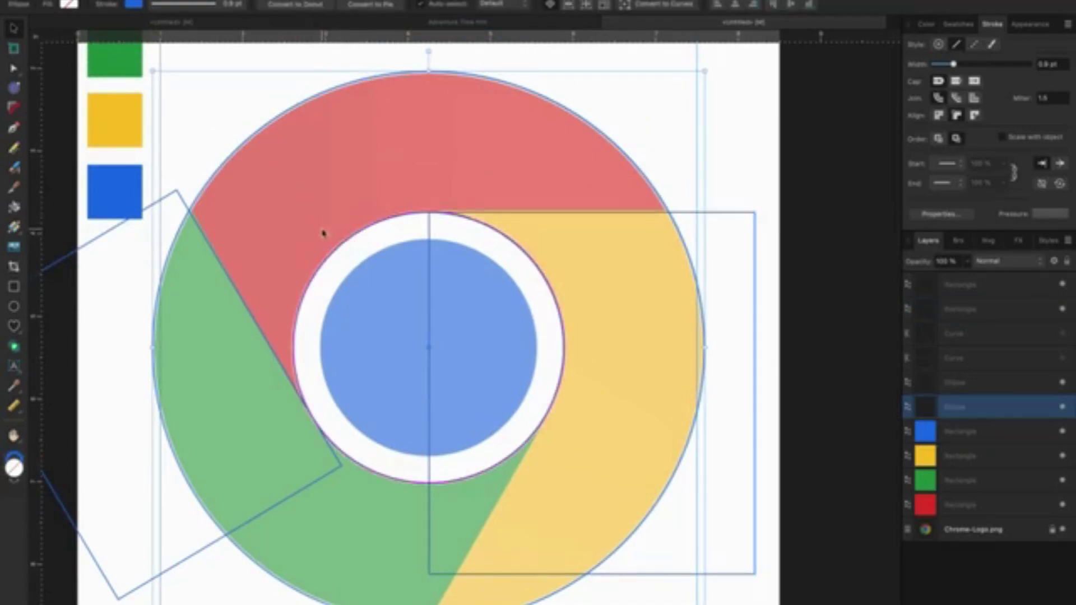
scroll(321, 233, "up", 3)
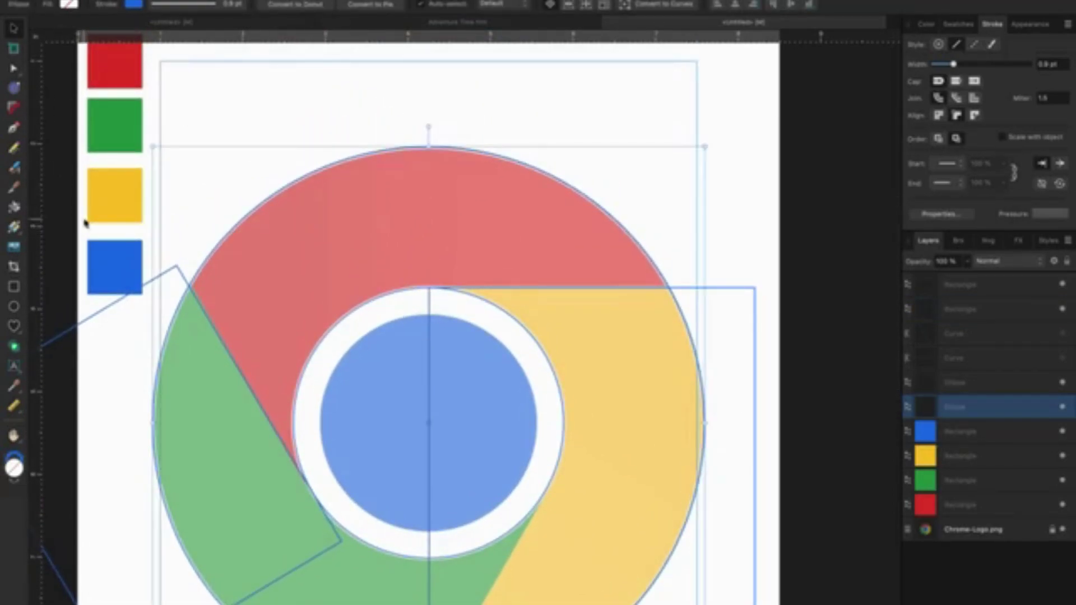
- Fill the outer circle with the sampled red and the inner circle with white
left_click(14, 387)
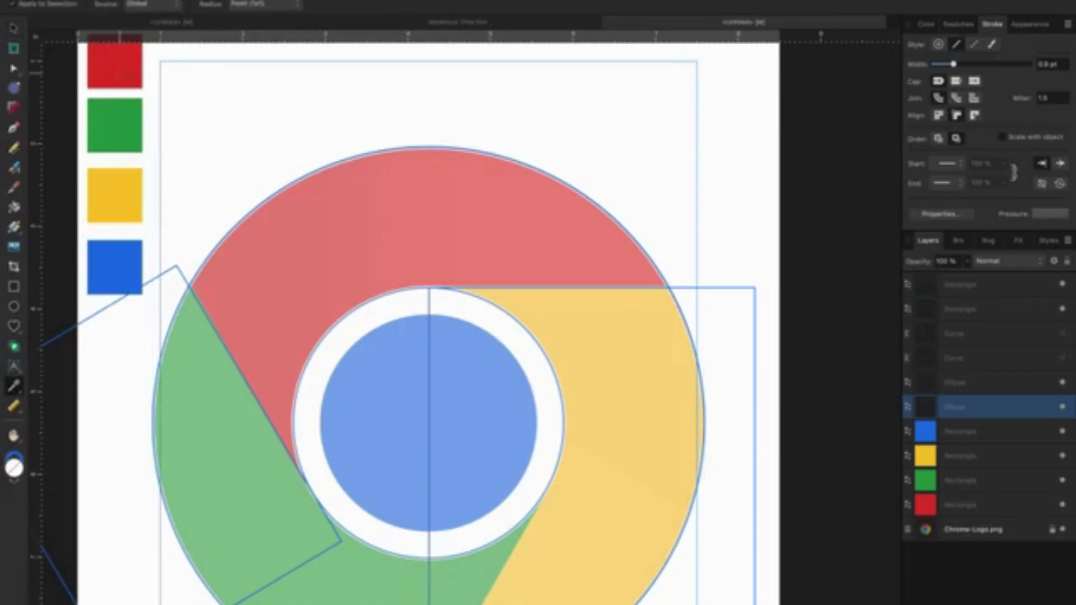
left_click(121, 70)
left_click(14, 27)
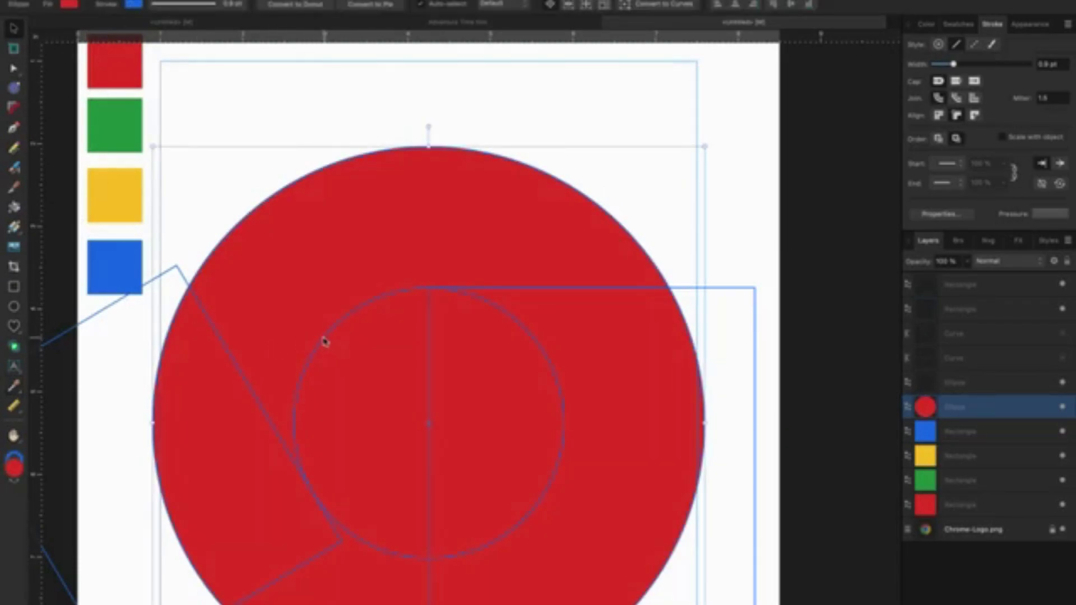
left_click(328, 343)
left_click(69, 5)
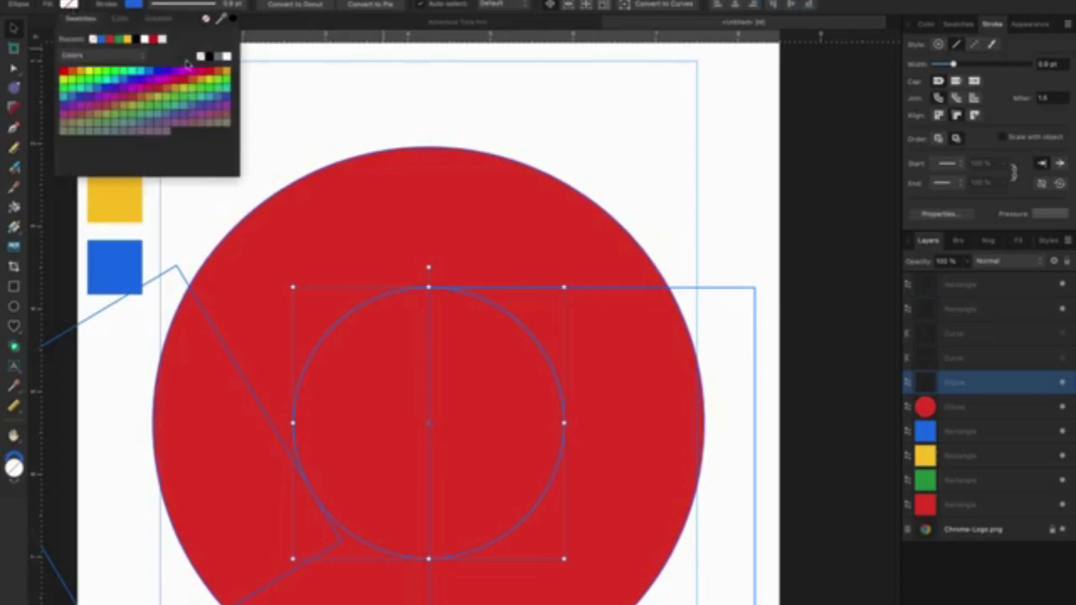
left_click(227, 56)
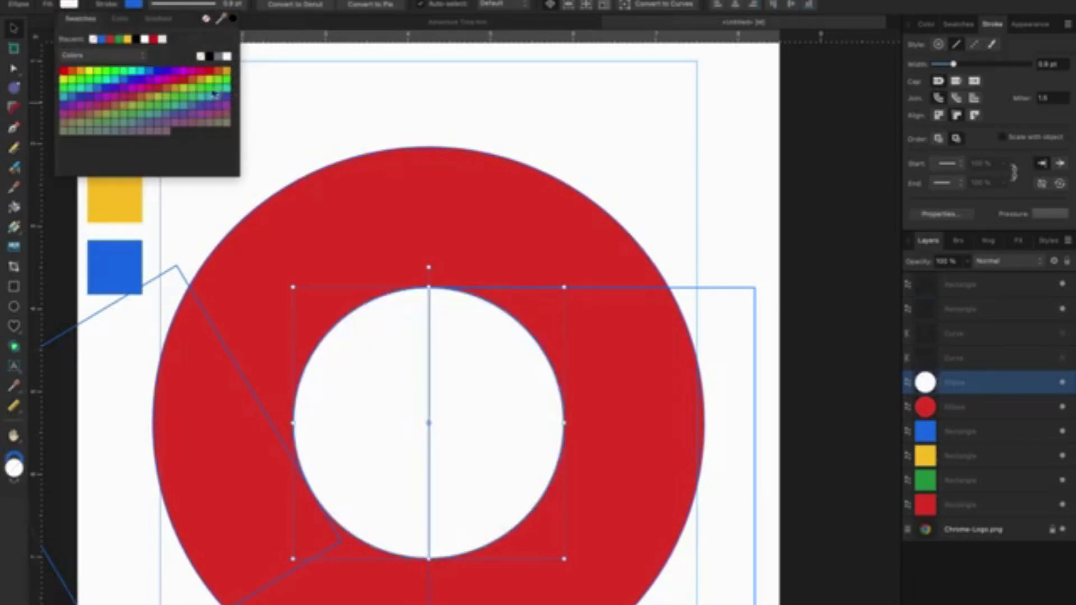
left_click(135, 5)
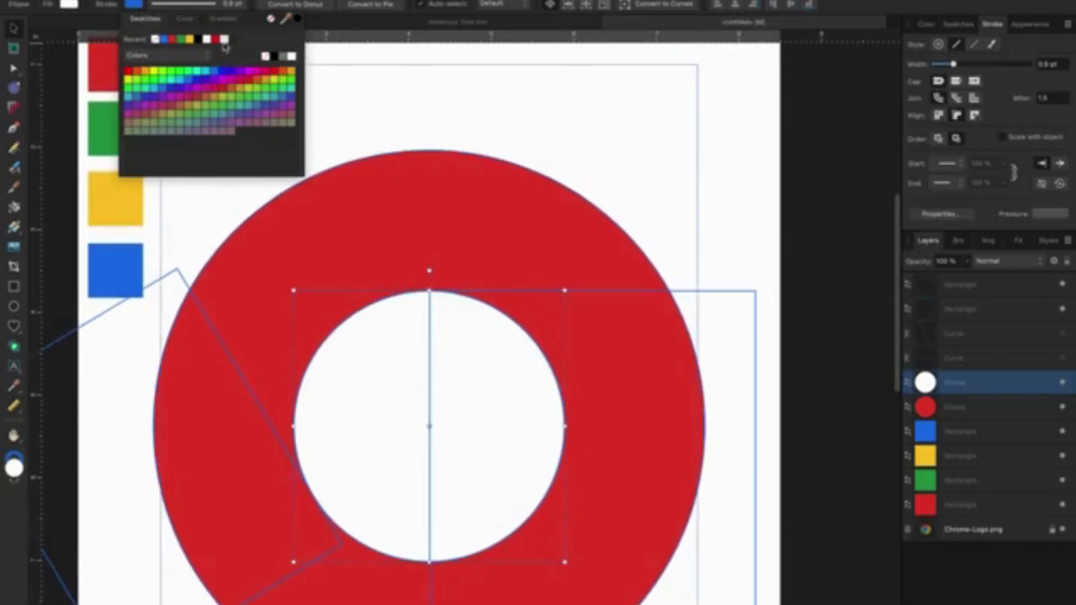
- Give the rectangle over the yellow sector a white fill and no stroke
left_click(543, 139)
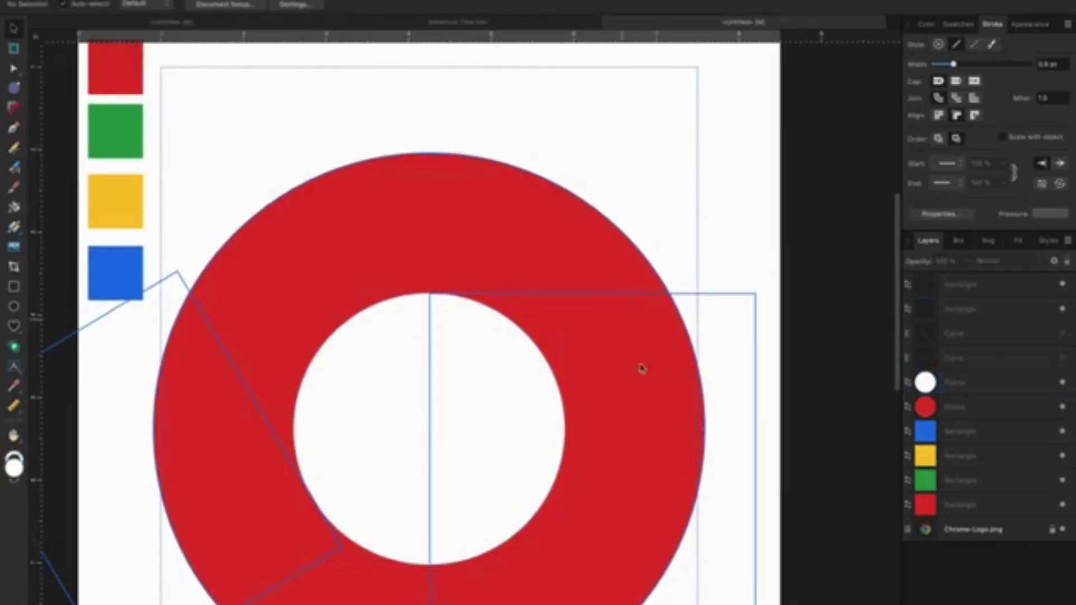
left_click(755, 344)
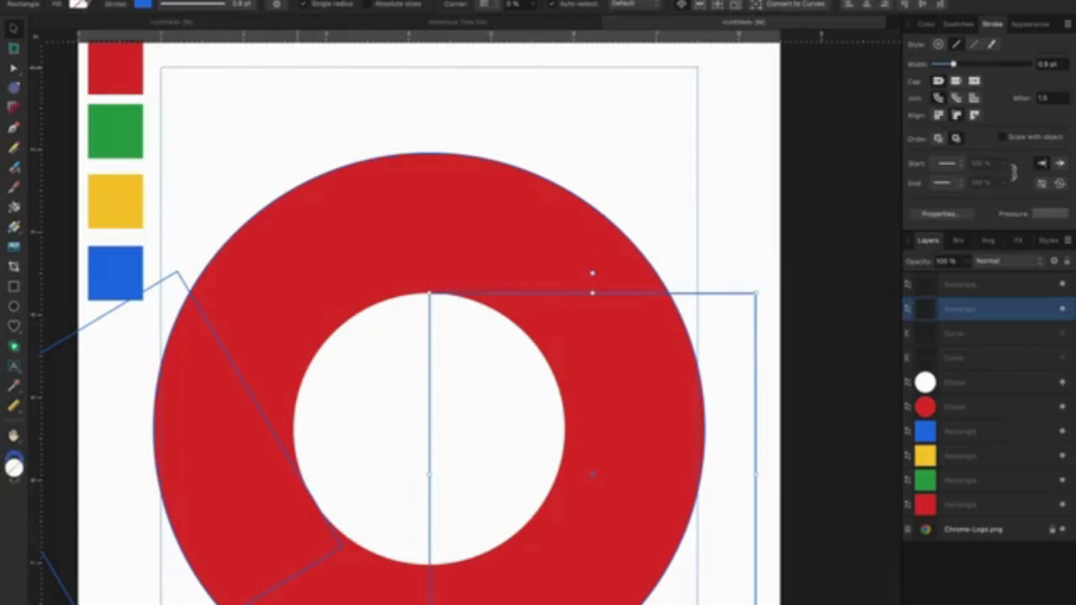
left_click(77, 6)
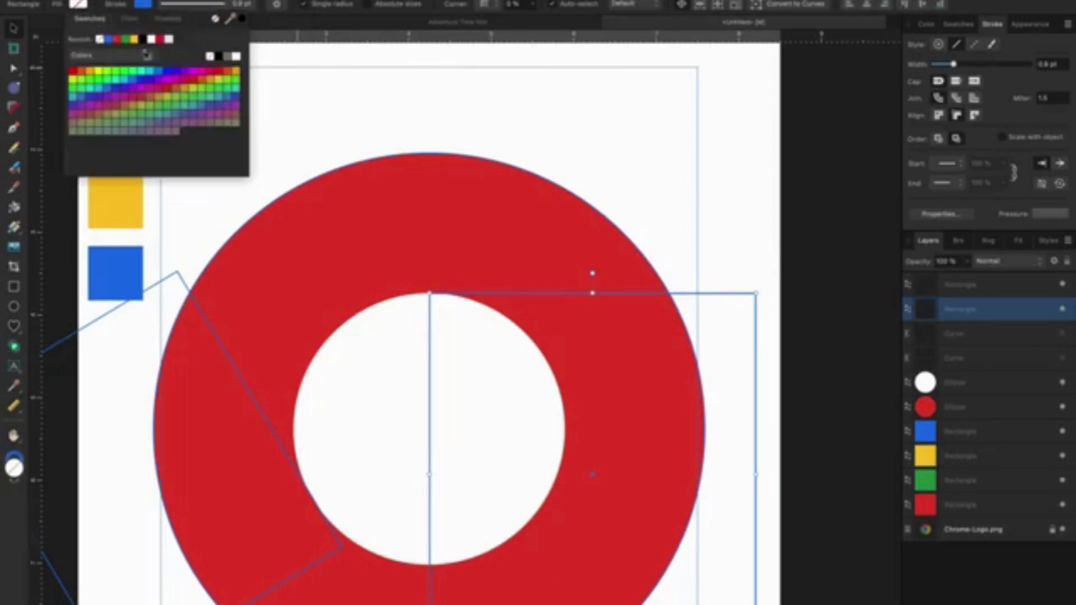
left_click(237, 57)
left_click(142, 6)
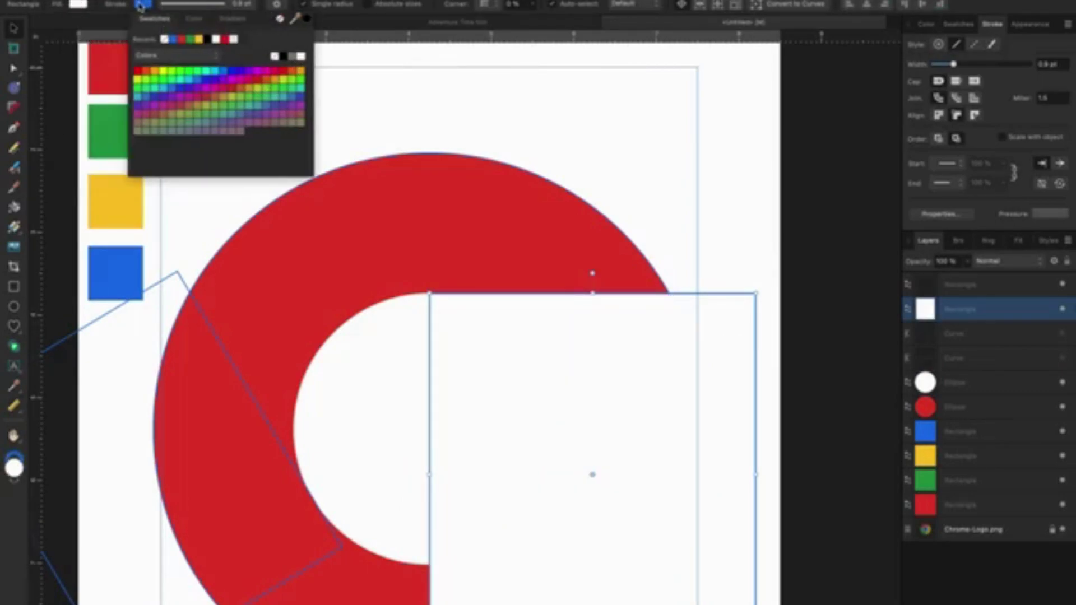
left_click(276, 57)
- Give the tilted rectangle a white fill and no stroke
left_click(217, 221)
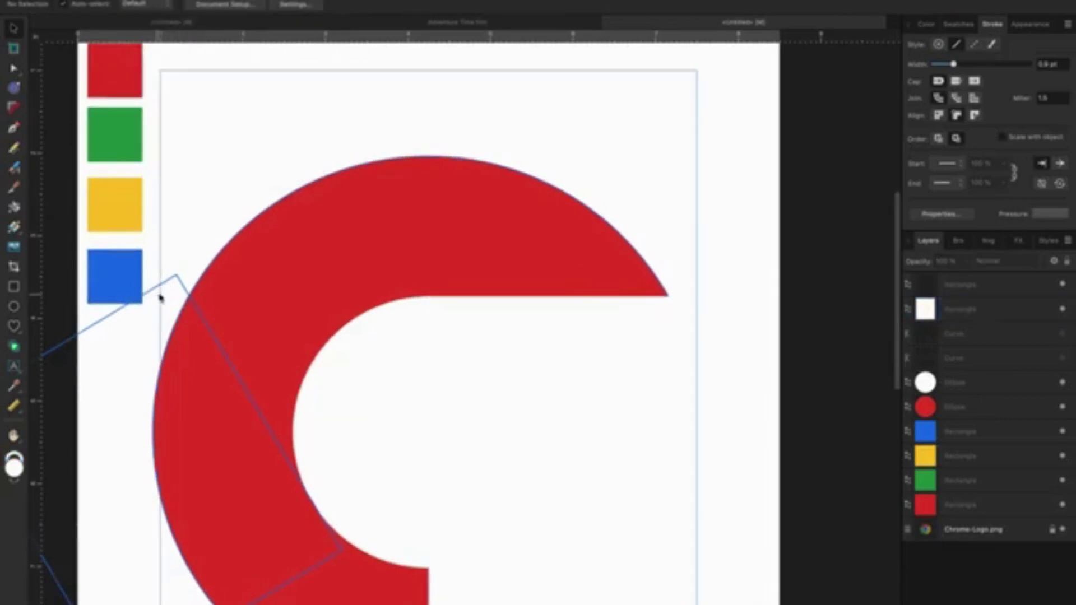
left_click(94, 321)
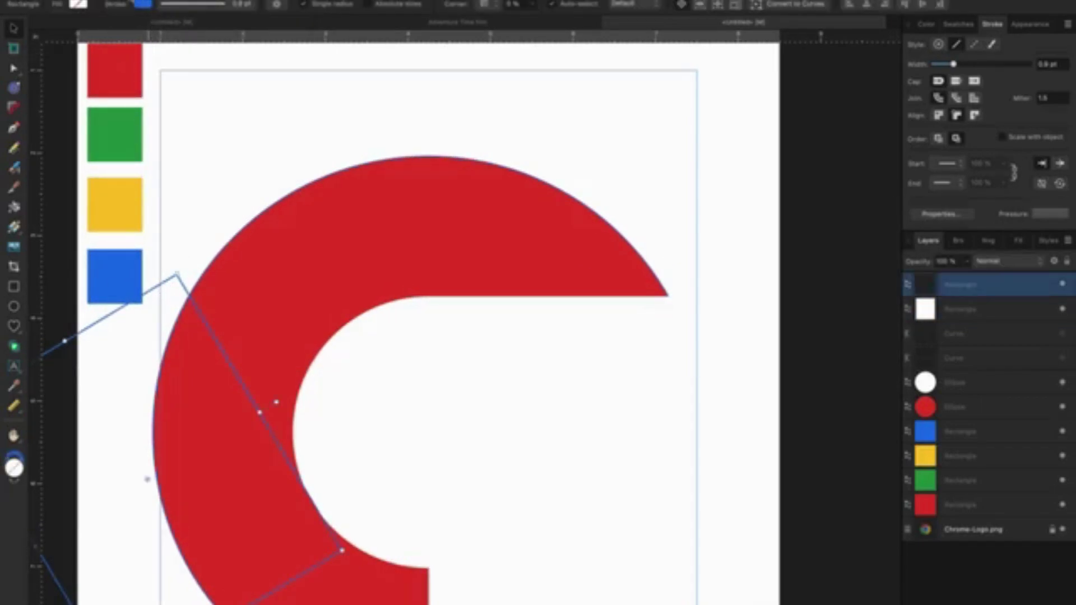
left_click(79, 4)
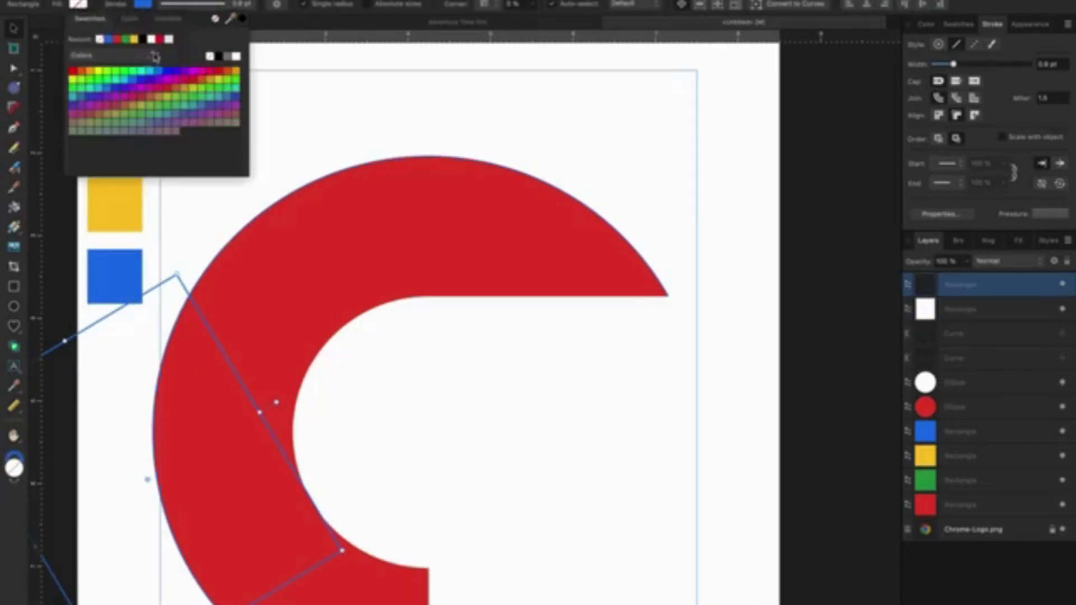
left_click(237, 57)
left_click(151, 7)
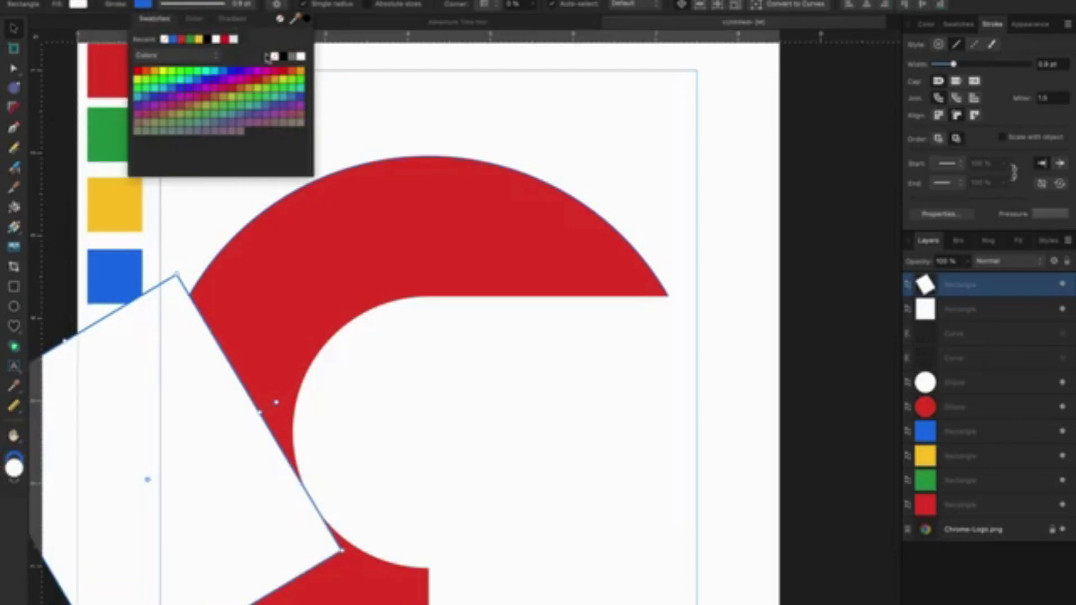
left_click(372, 93)
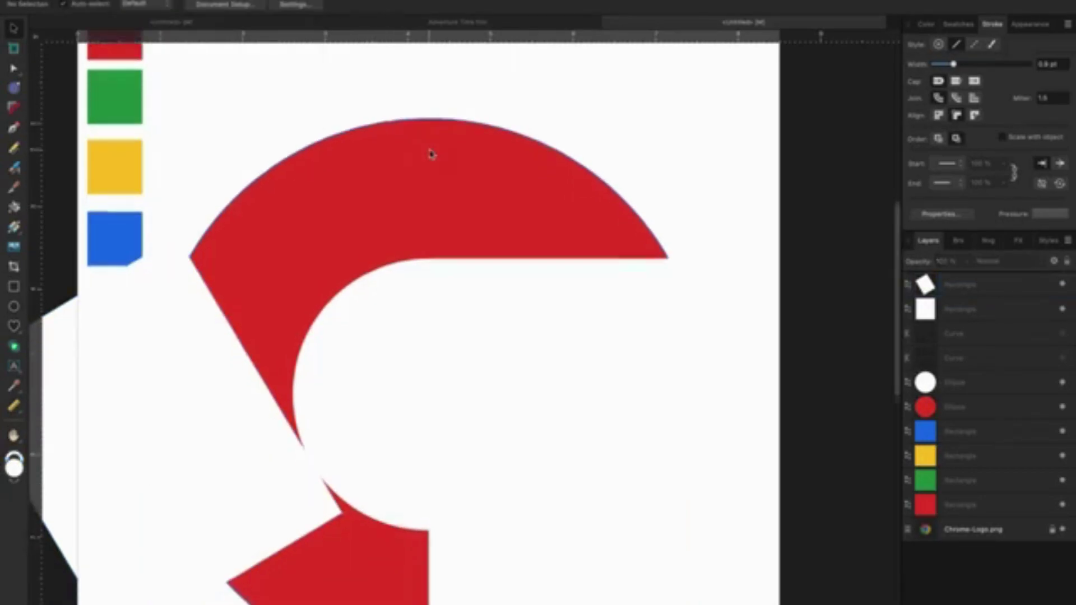
scroll(432, 155, "down", 3)
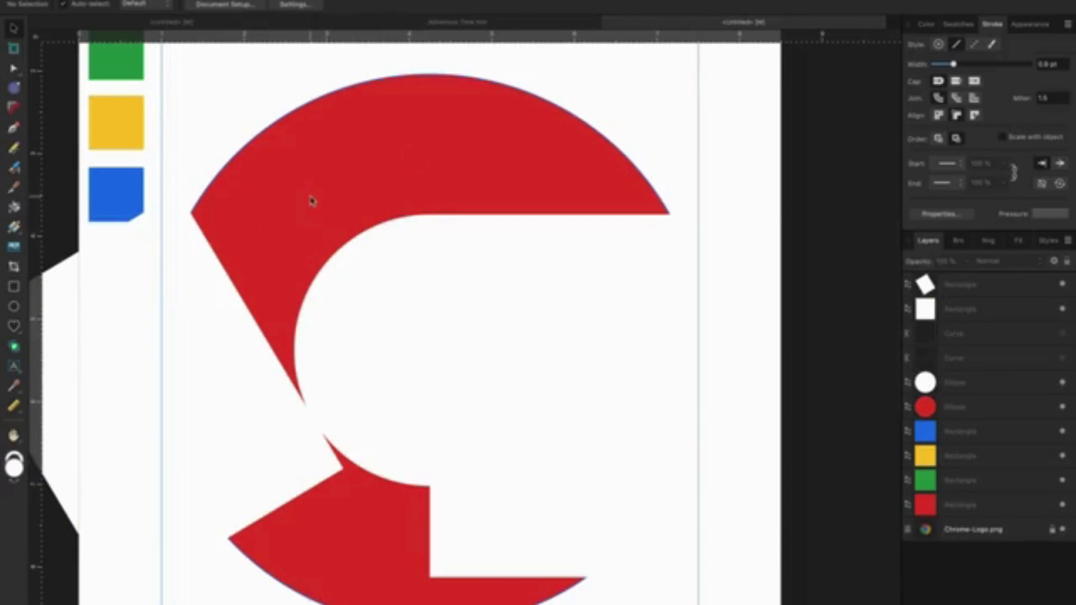
scroll(527, 538, "up", 5)
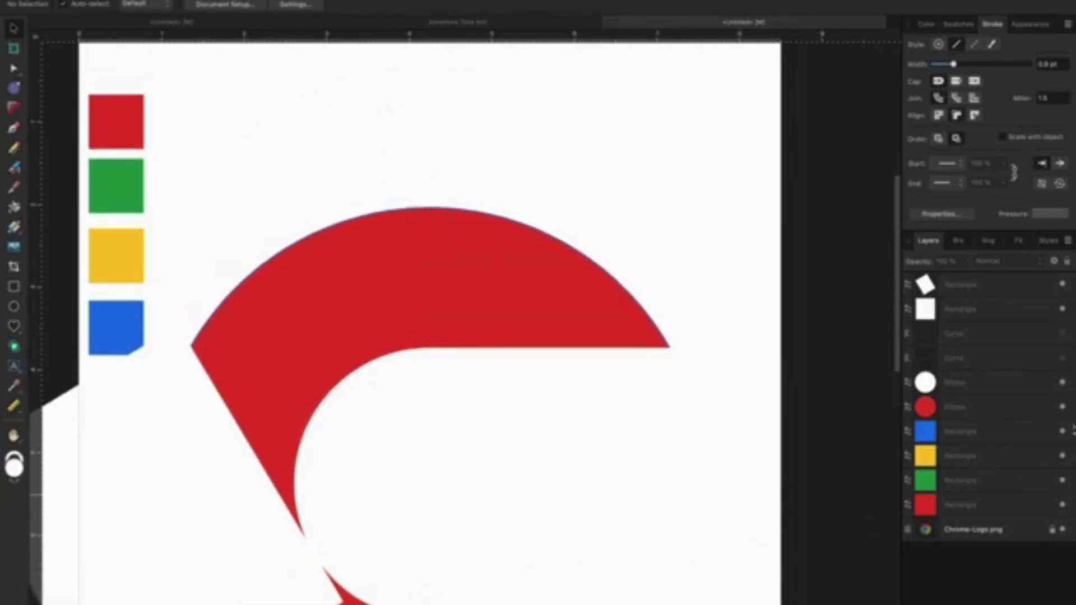
- Move both circle layers up to sit just beneath the two rectangles
left_click(966, 410)
left_click(974, 382, "shift")
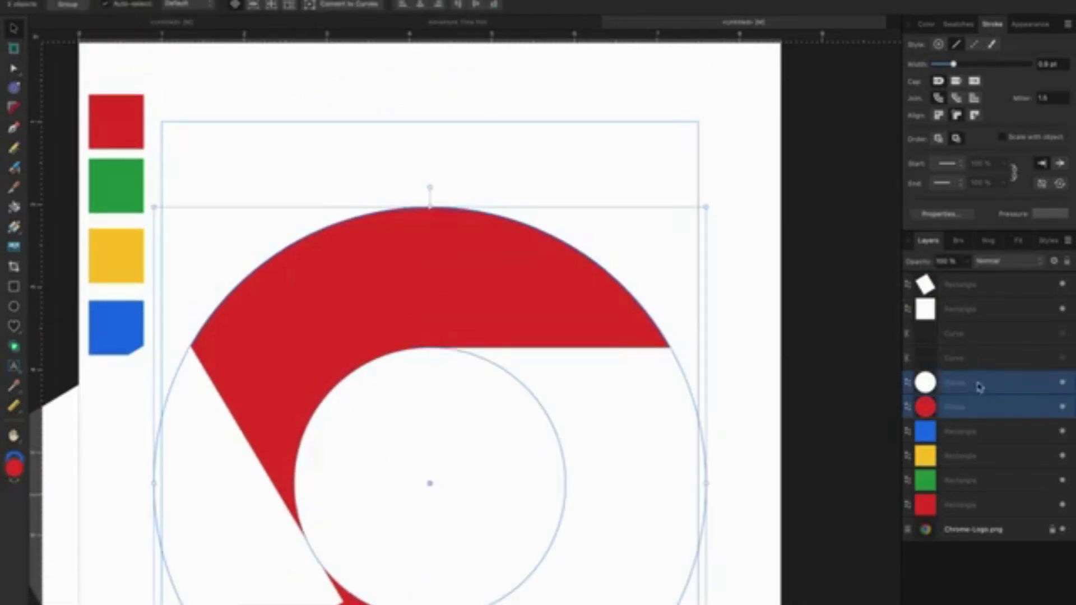
mouse_move(974, 382)
left_mouse_down()
mouse_move(969, 334)
mouse_move(975, 343)
left_mouse_up()
left_click(978, 289, "shift")
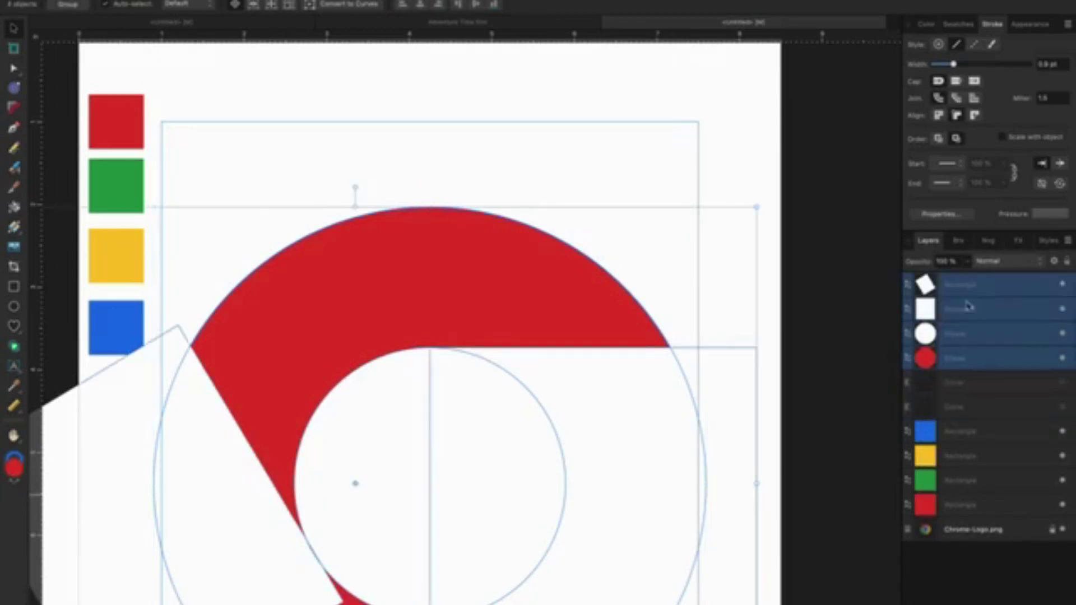
scroll(488, 443, "down", 4)
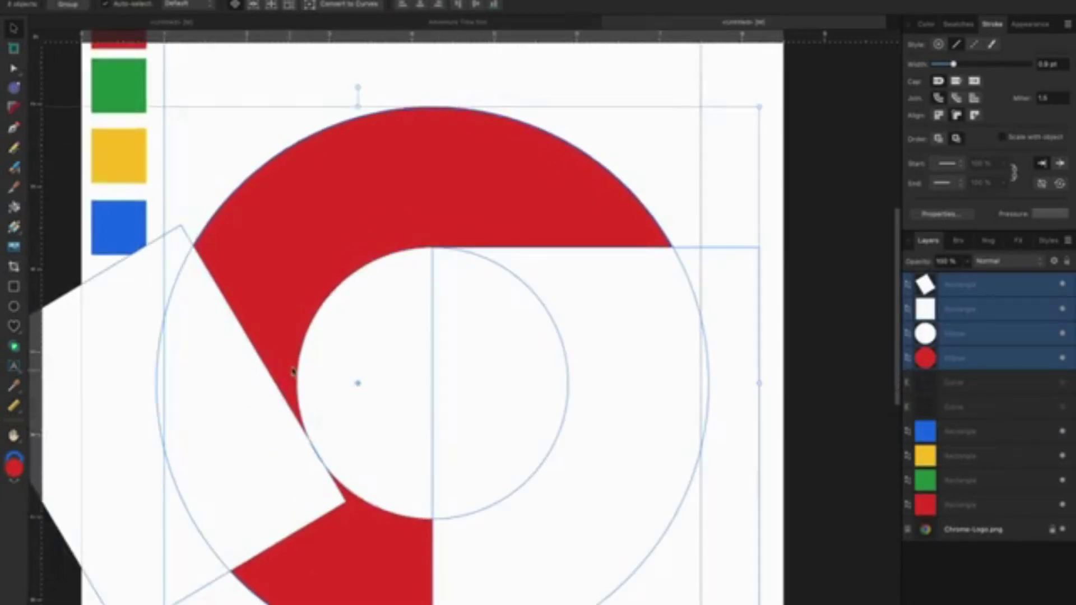
- Try the Shape Builder on the upper red arc, then undo back to the original circles
left_click(14, 347)
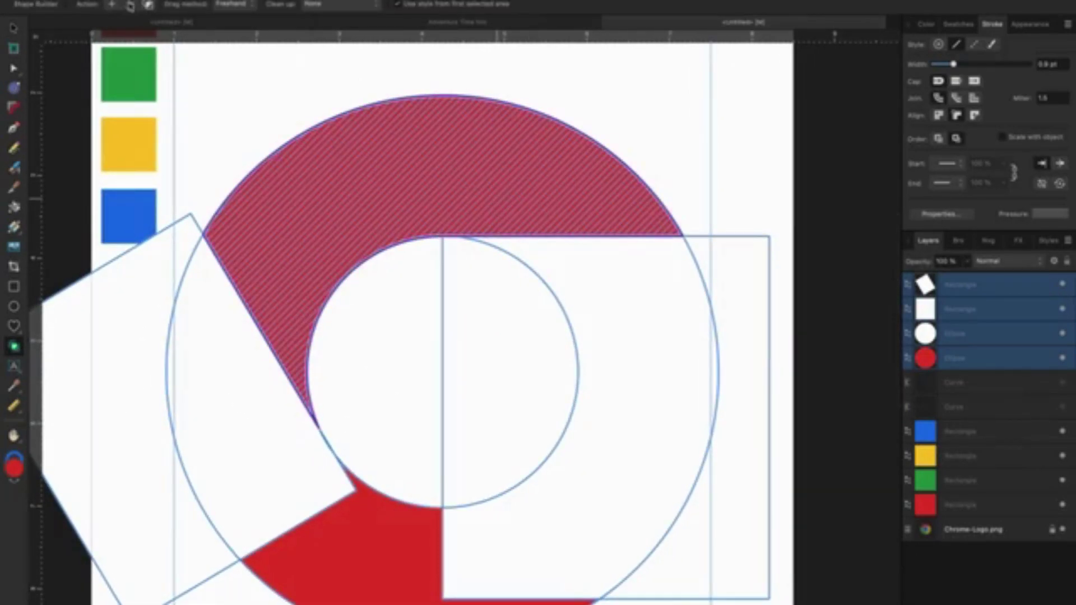
left_click(112, 8)
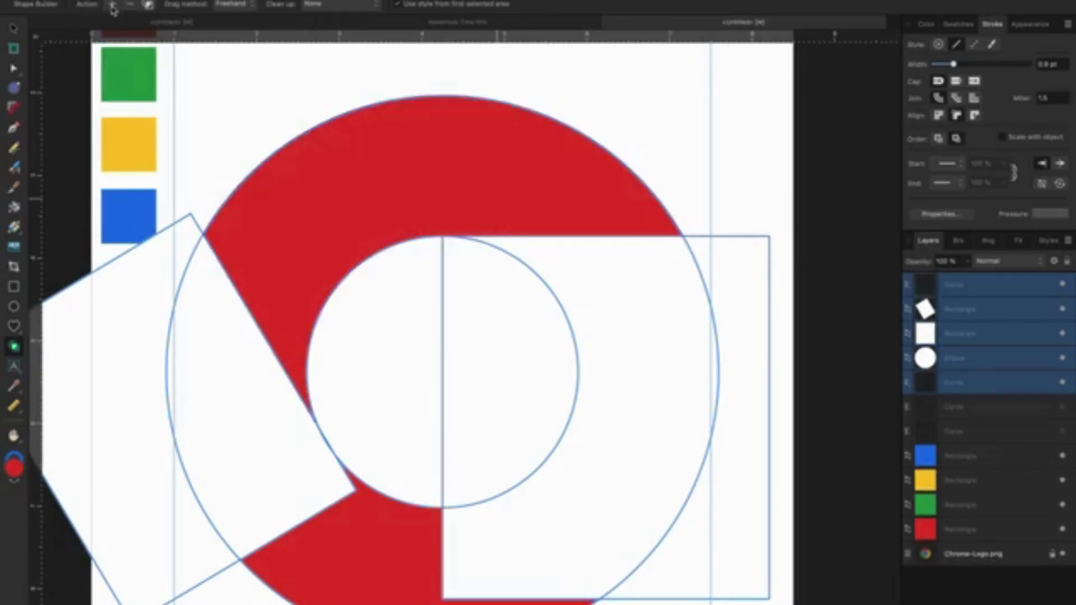
left_click(1016, 332)
left_click(1012, 309)
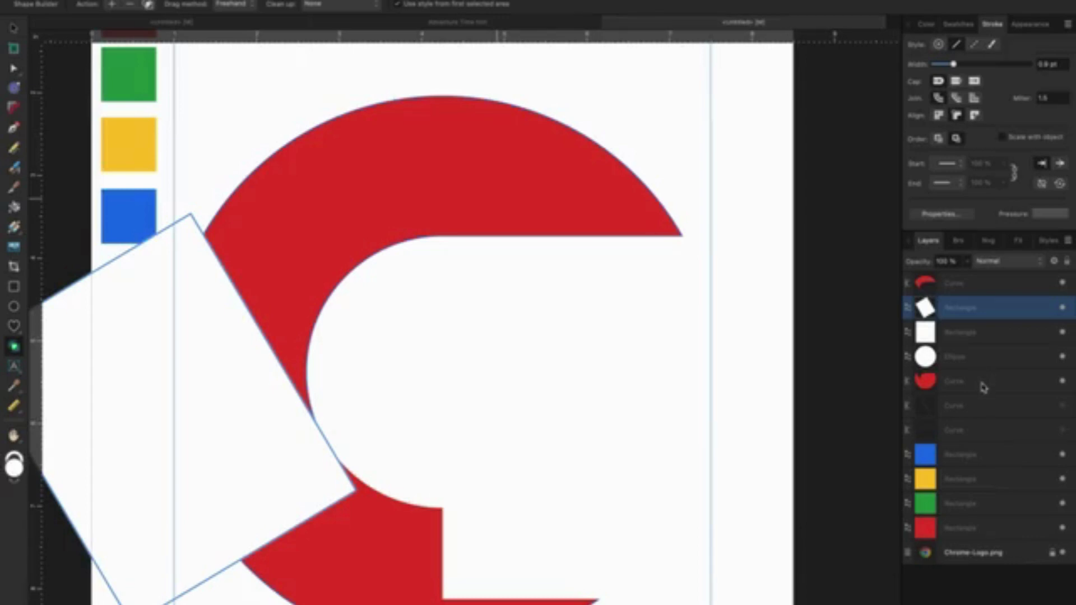
left_click(126, 0)
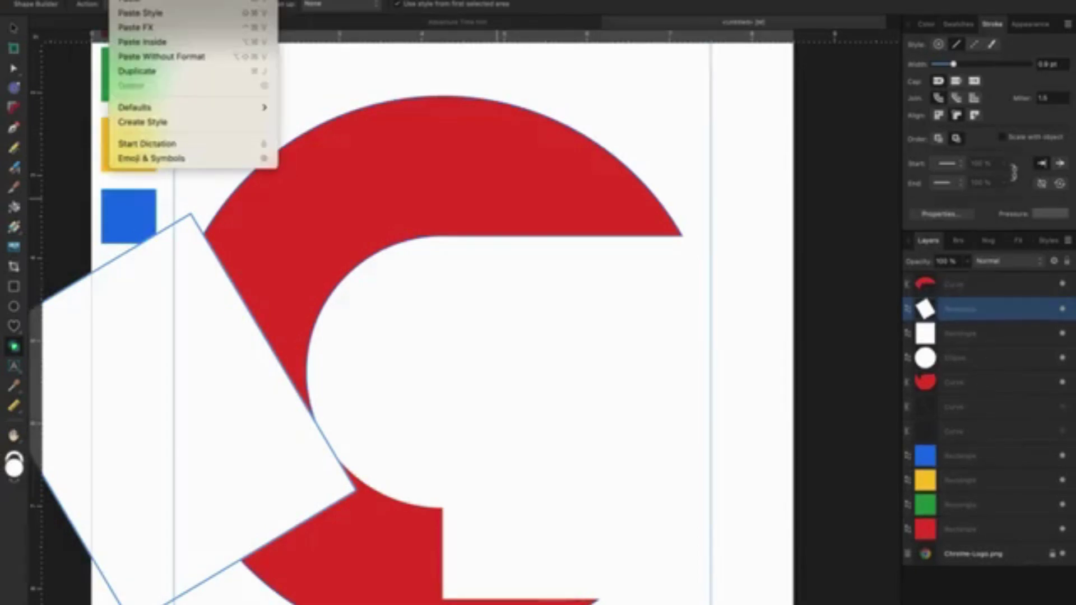
key("Escape")
left_click(987, 382, "shift")
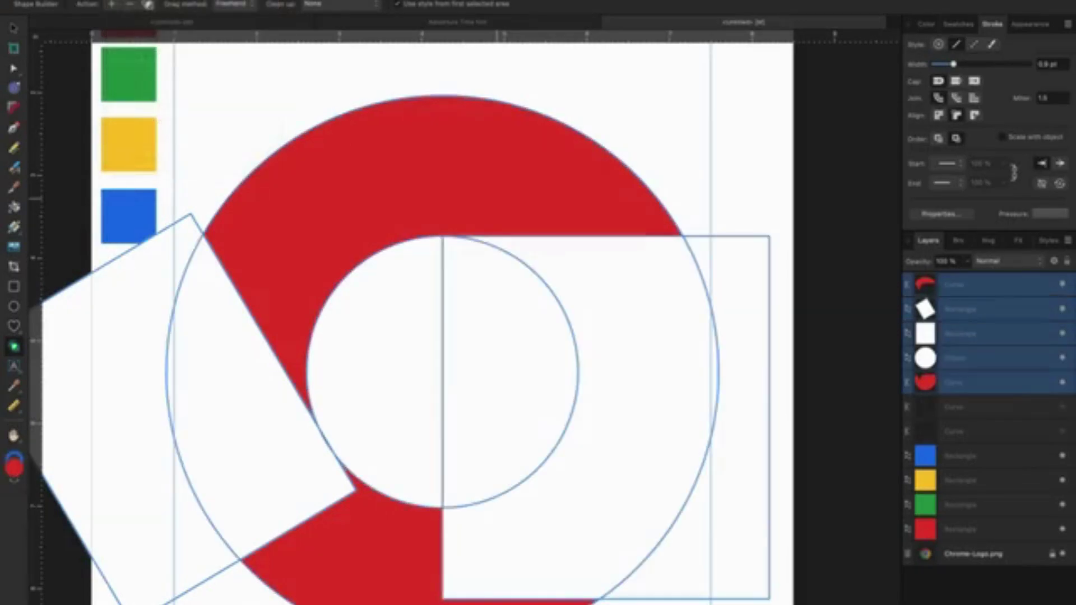
left_click(126, 0)
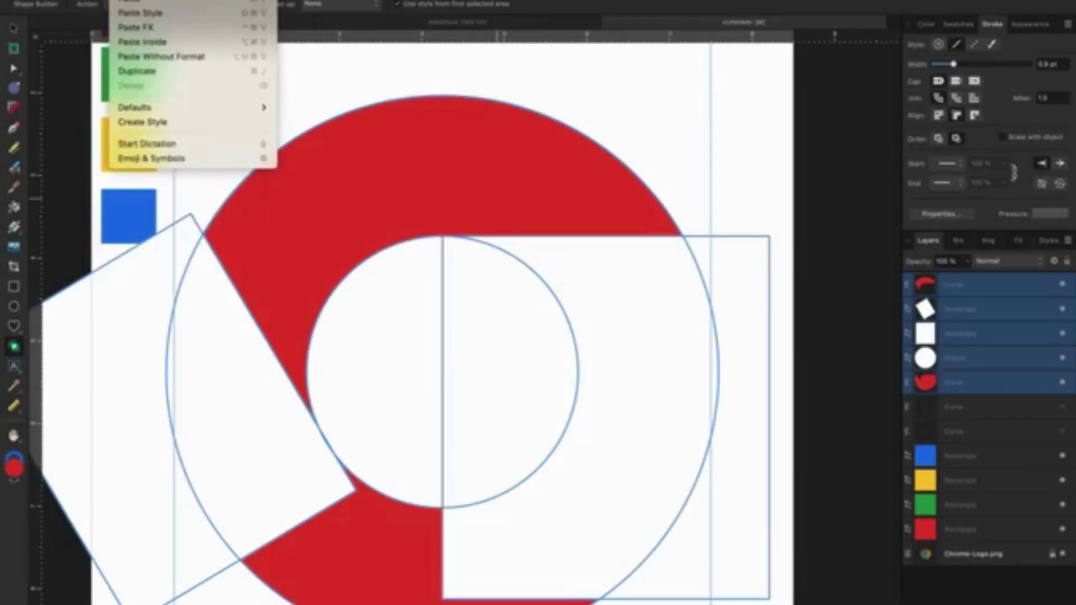
key("Escape")
key("ctrl+z")
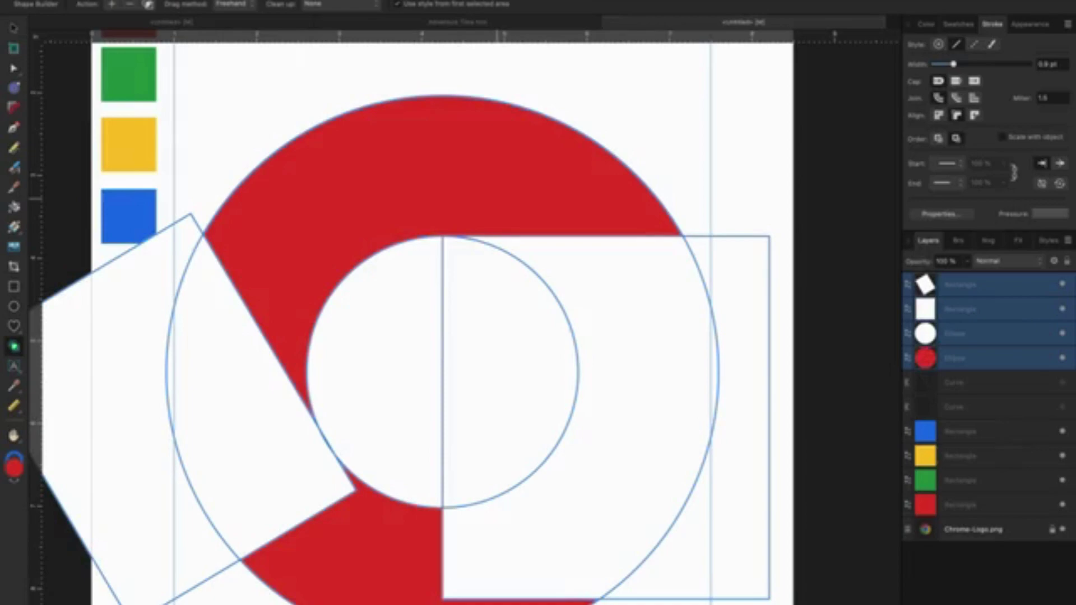
- Duplicate the red and white circles and select them with the rectangles
left_click(15, 33)
left_click(987, 332)
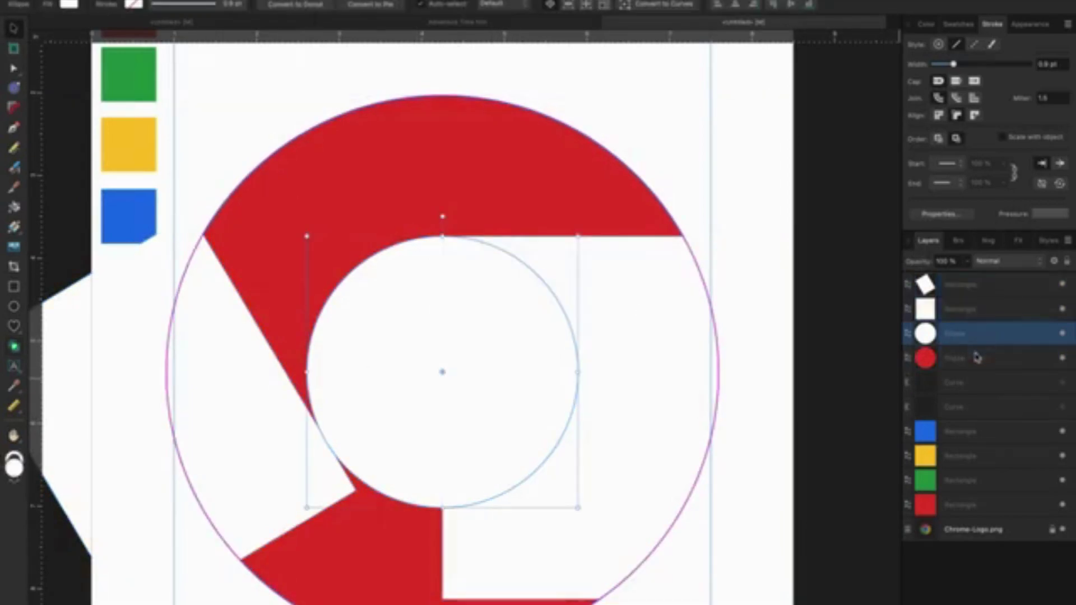
left_click(971, 367, "shift")
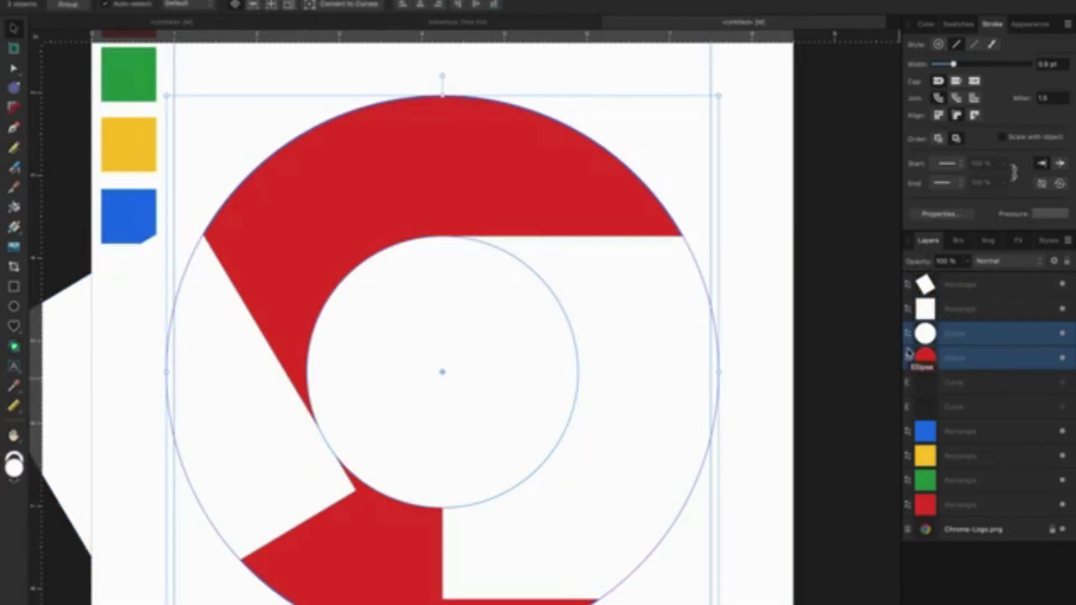
key("ctrl+j")
left_click(1003, 388)
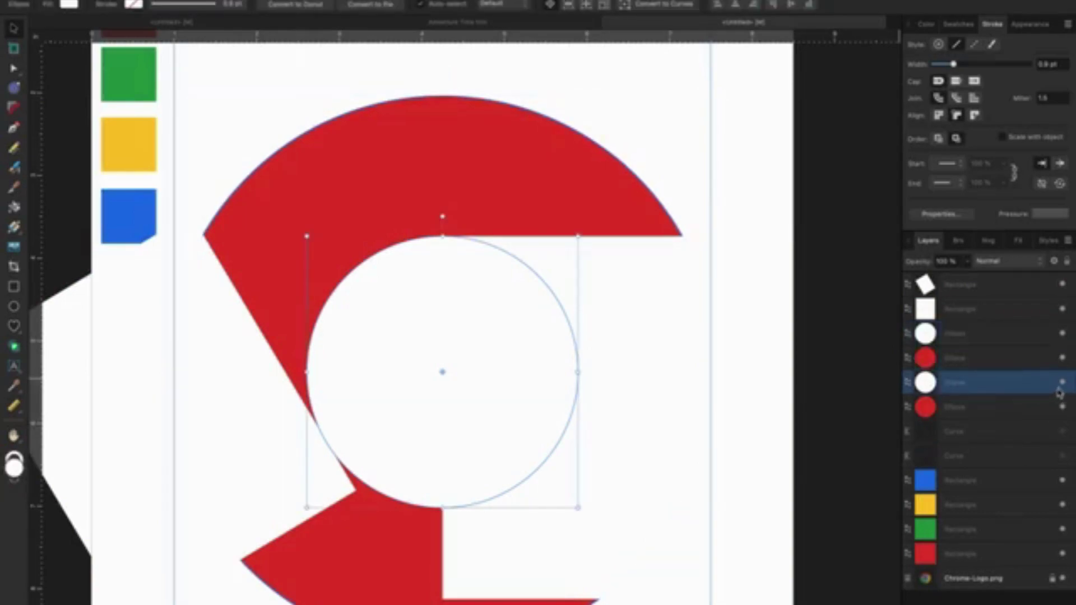
left_click(1030, 362)
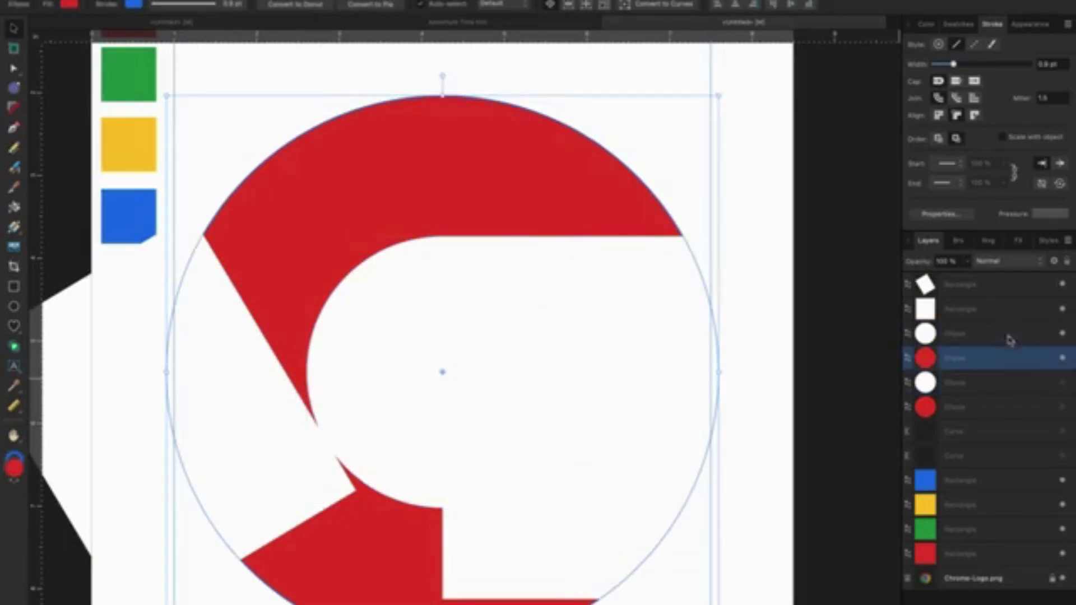
left_click(982, 293, "shift")
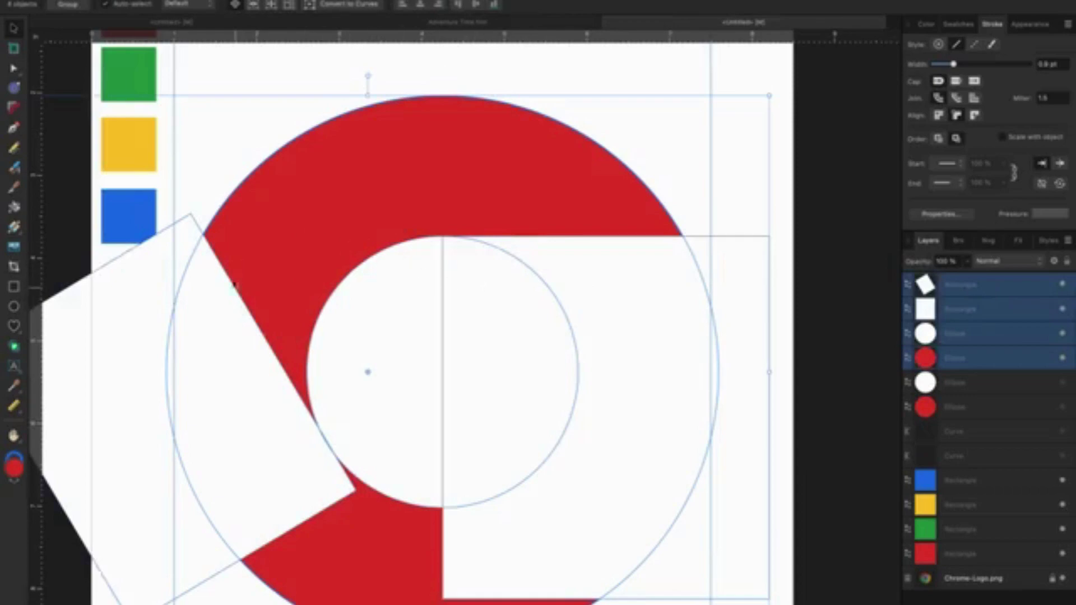
- Subtract the white rectangles and circle from the red ring, leaving the top red sector
left_click(14, 347)
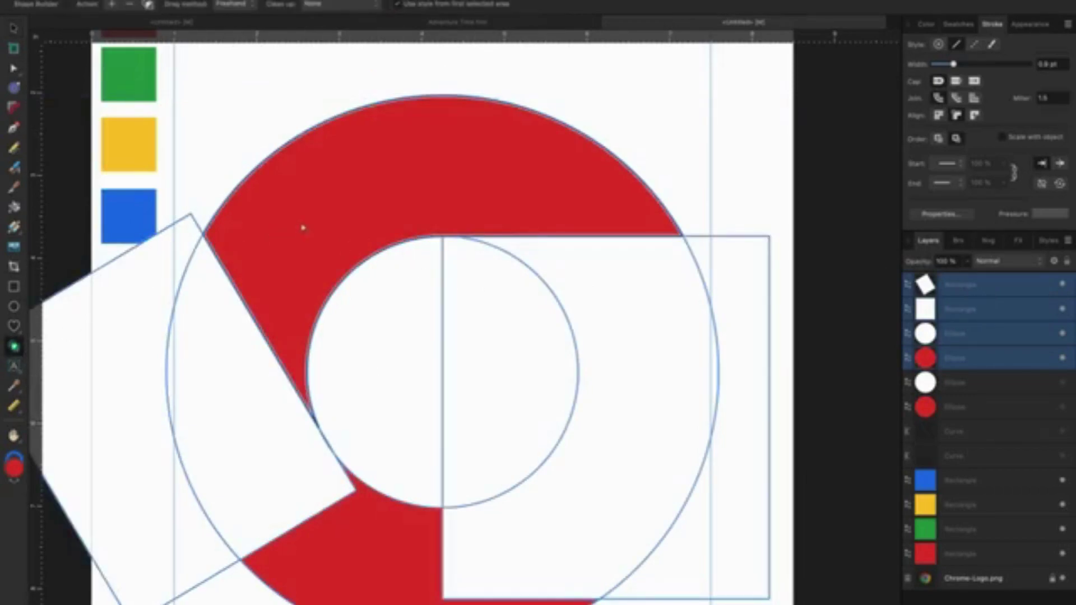
left_click(358, 109)
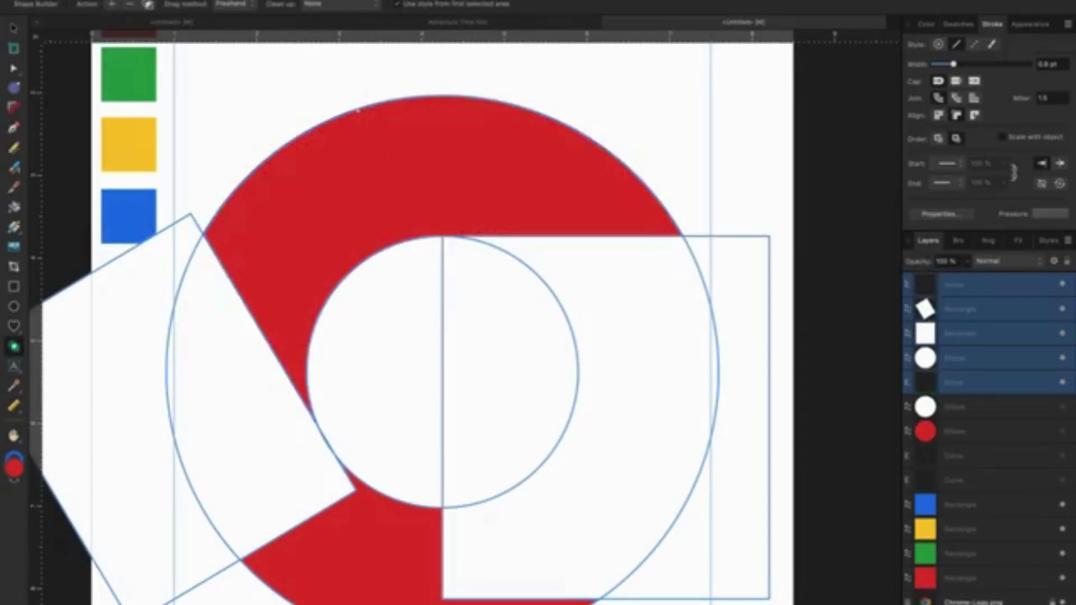
left_click(967, 311)
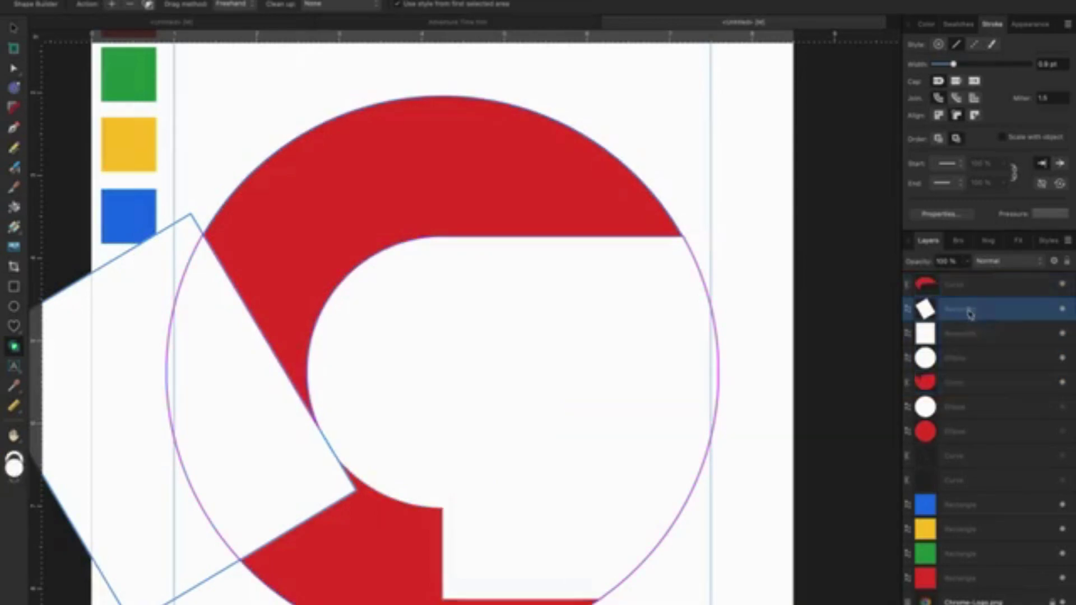
left_click(963, 386, "shift")
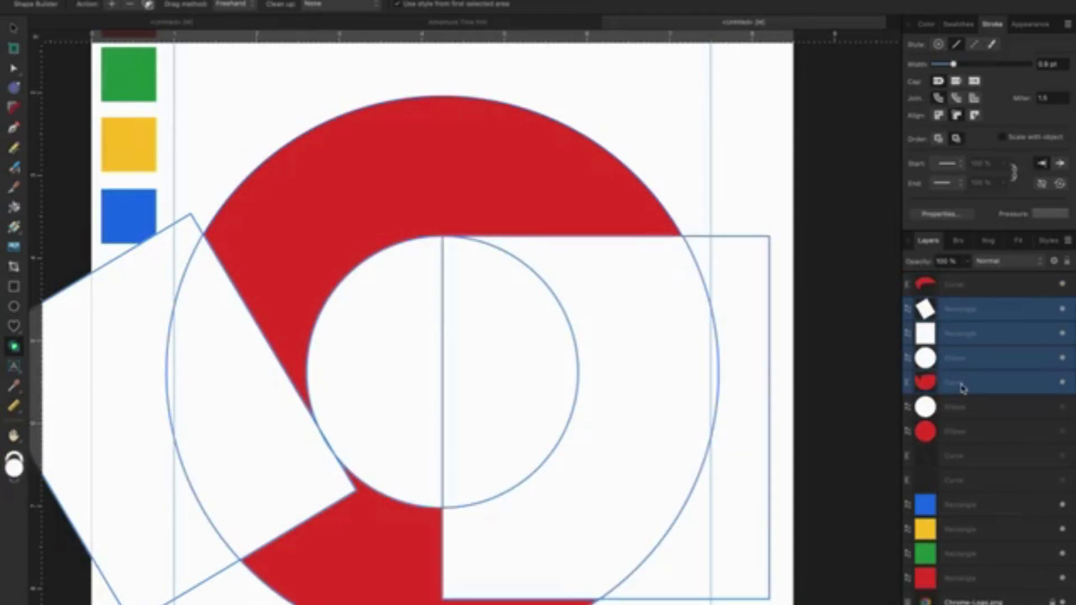
left_click(16, 25)
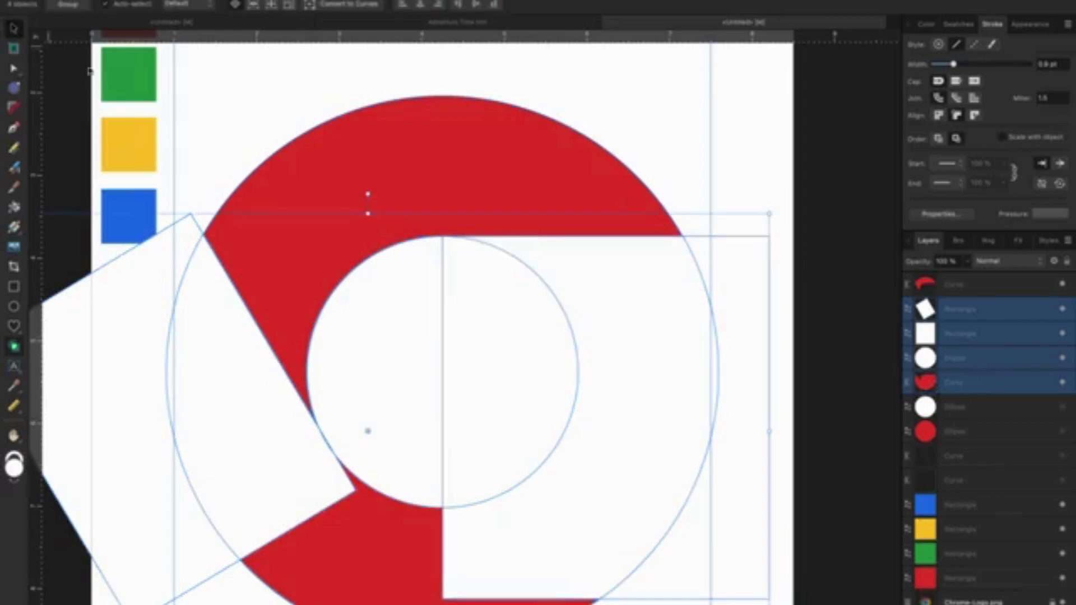
left_click(982, 358)
left_click(974, 392)
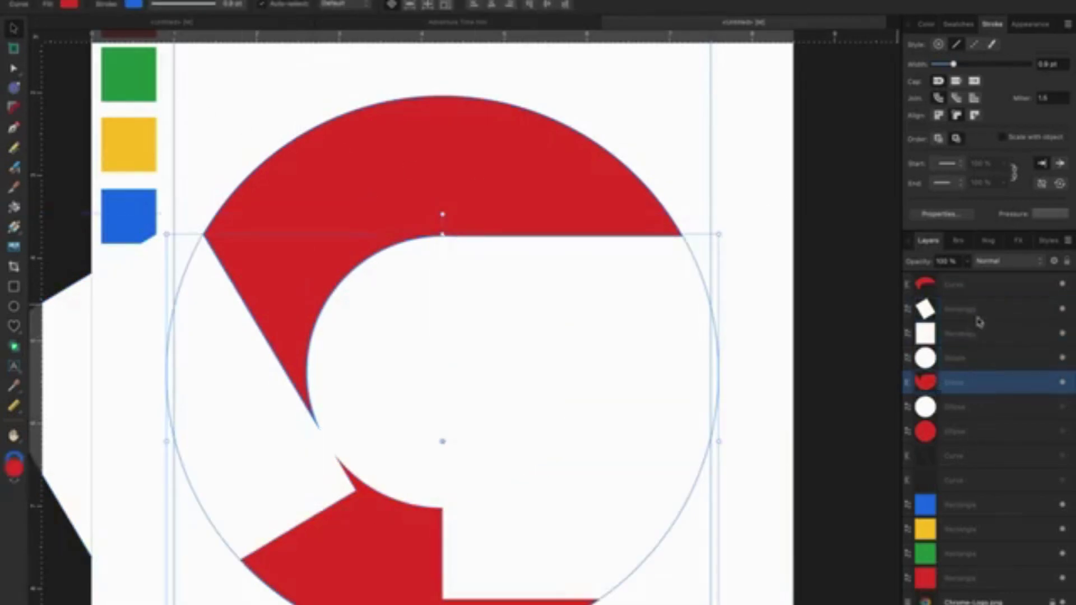
left_click(976, 311, "shift")
key("ctrl+k")
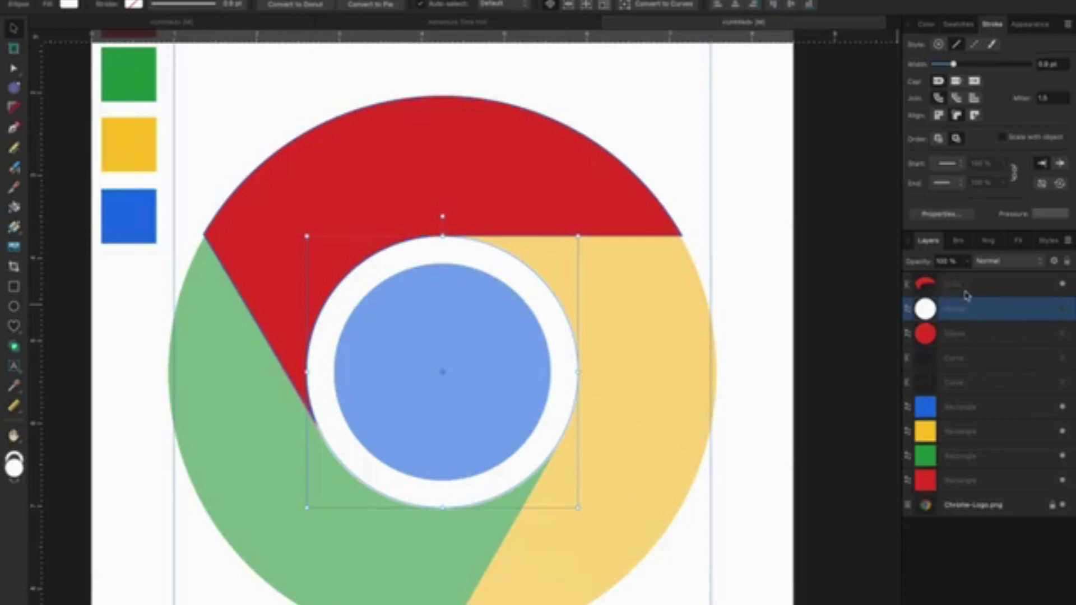
- Duplicate the top red sector and move the rotation centre to the logo's centre
left_click(1020, 289)
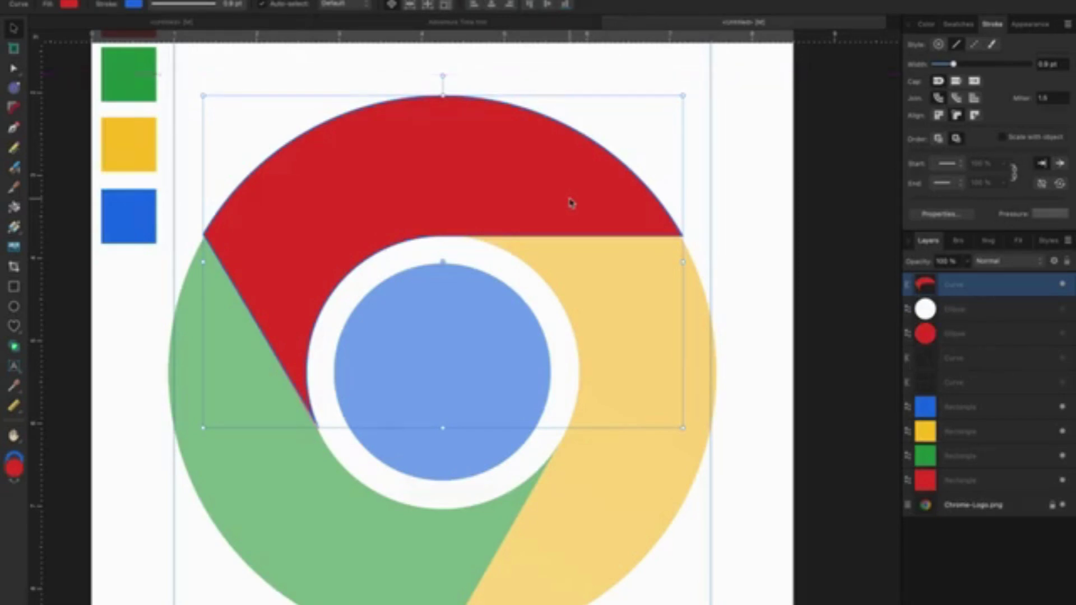
key("ctrl+j")
scroll(610, 288, "down", 2)
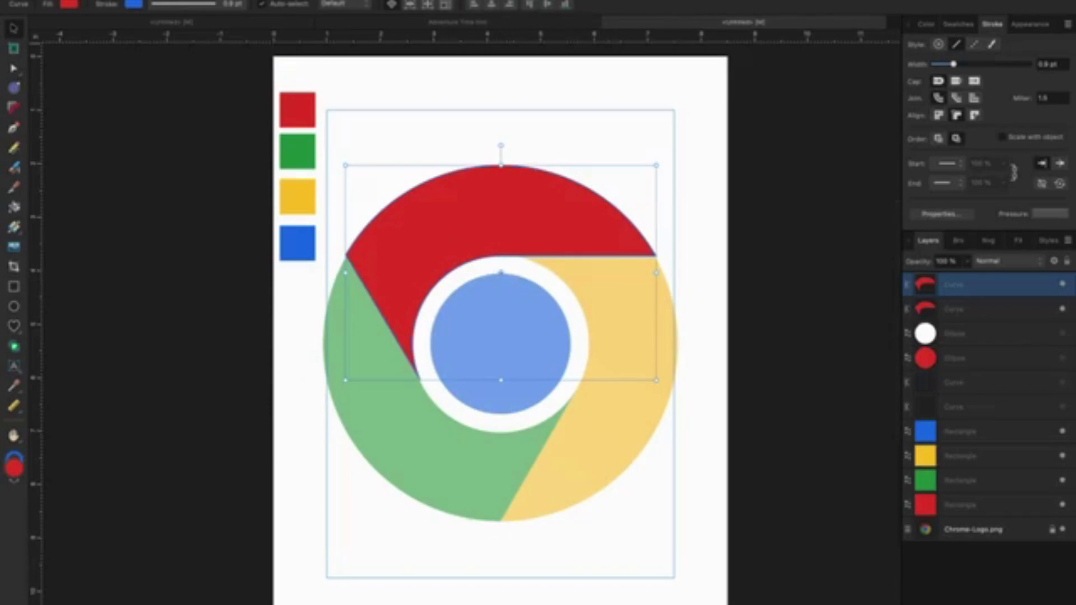
left_click(392, 5)
left_click_drag(500, 274, 507, 380)
- Rotate and nudge the copy into the right-hand sector, lined up with the ring
mouse_move(503, 145)
left_mouse_down()
mouse_move(736, 381)
mouse_move(764, 353)
left_mouse_up()
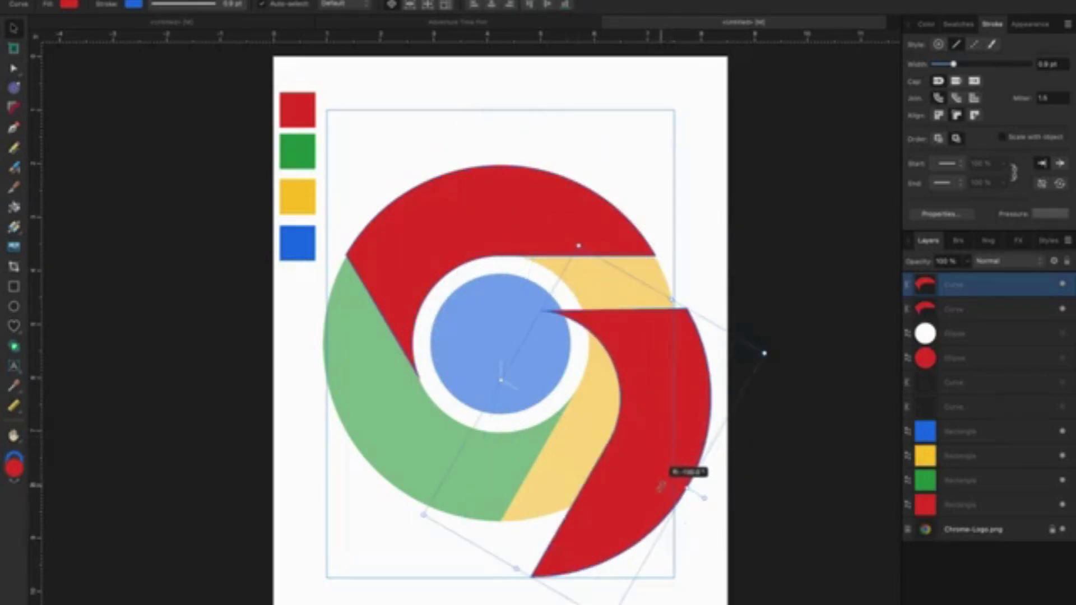
left_click_drag(662, 486, 606, 317)
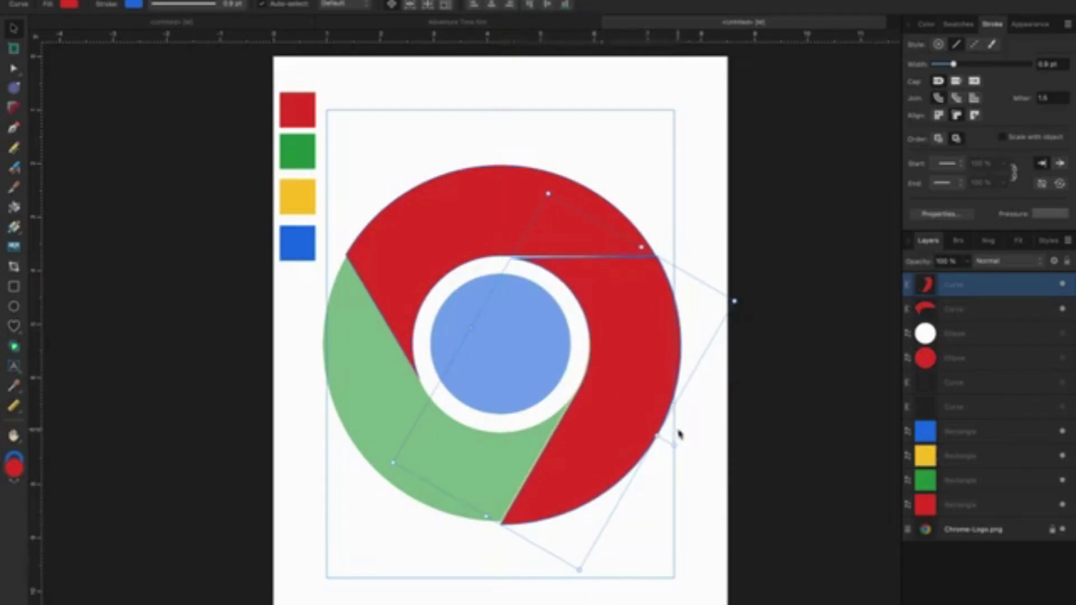
left_click_drag(671, 450, 671, 452)
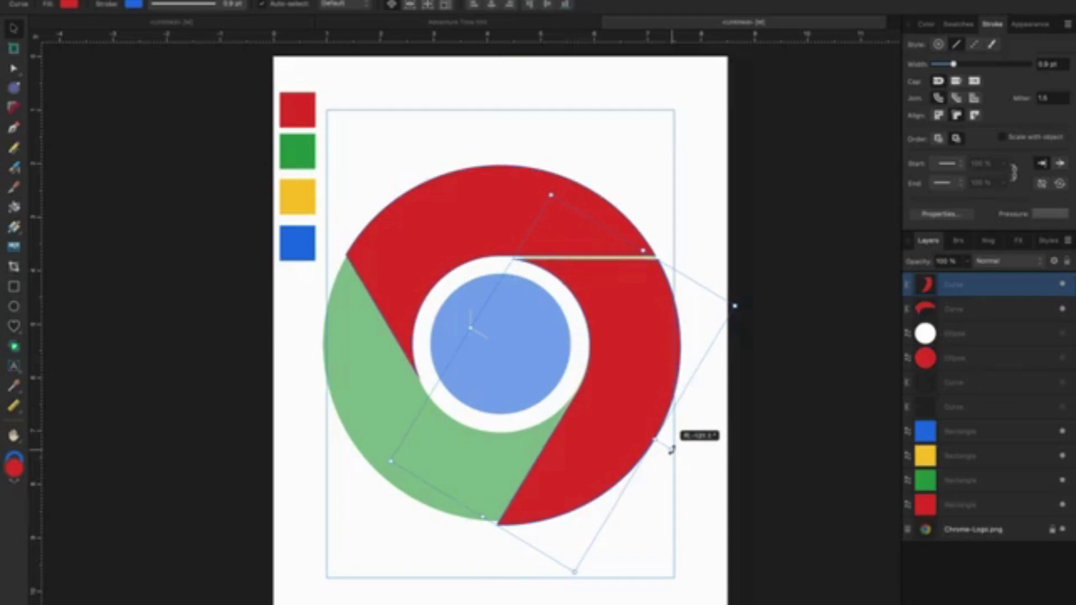
left_click_drag(671, 452, 670, 450)
left_click_drag(658, 381, 654, 369)
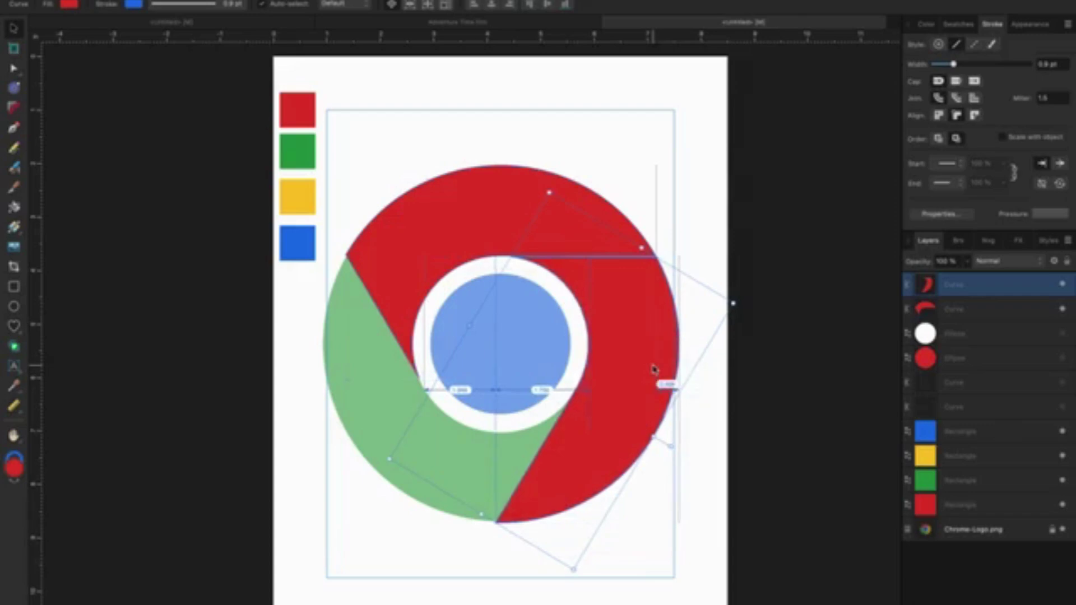
left_click_drag(654, 369, 654, 369)
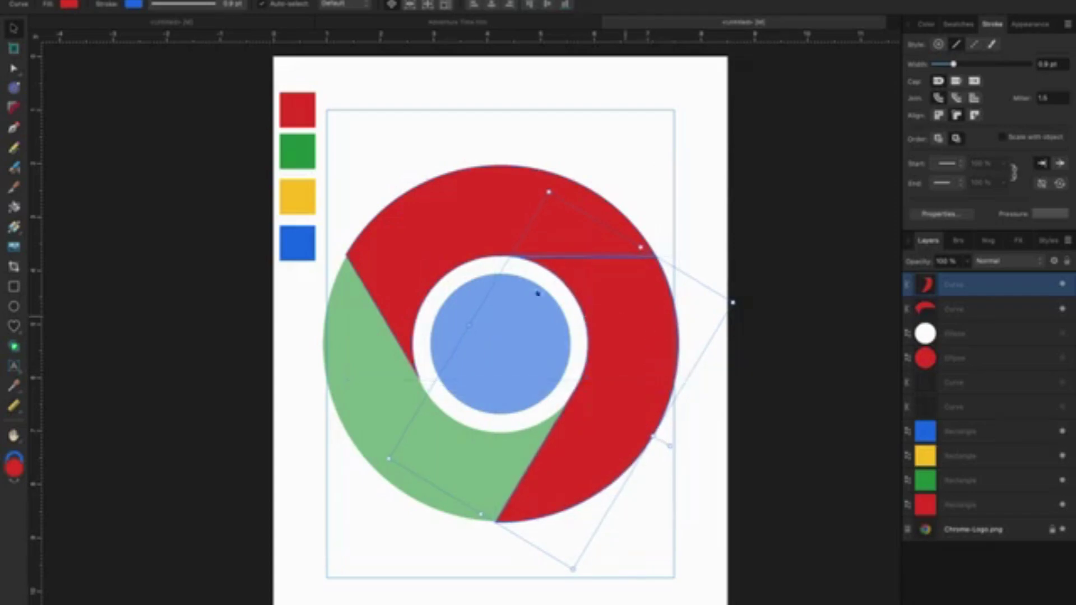
left_click(365, 164)
left_click(646, 281)
- Set the stroke to None on both the right and top red sectors
scroll(572, 266, "up", 3)
scroll(572, 264, "up", 3)
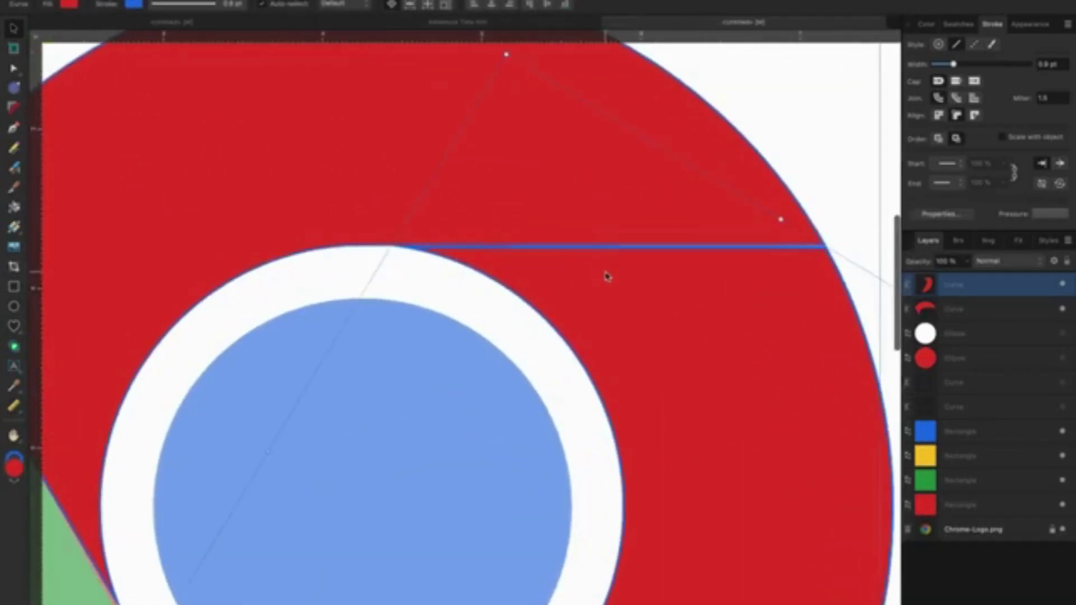
left_click(135, 5)
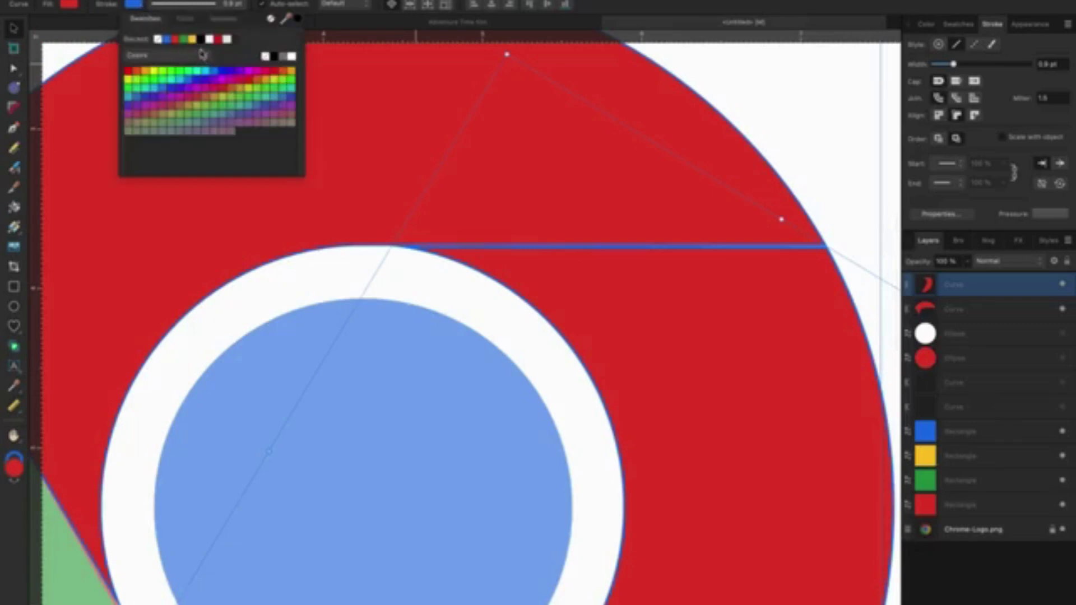
left_click(786, 135)
left_click(660, 163)
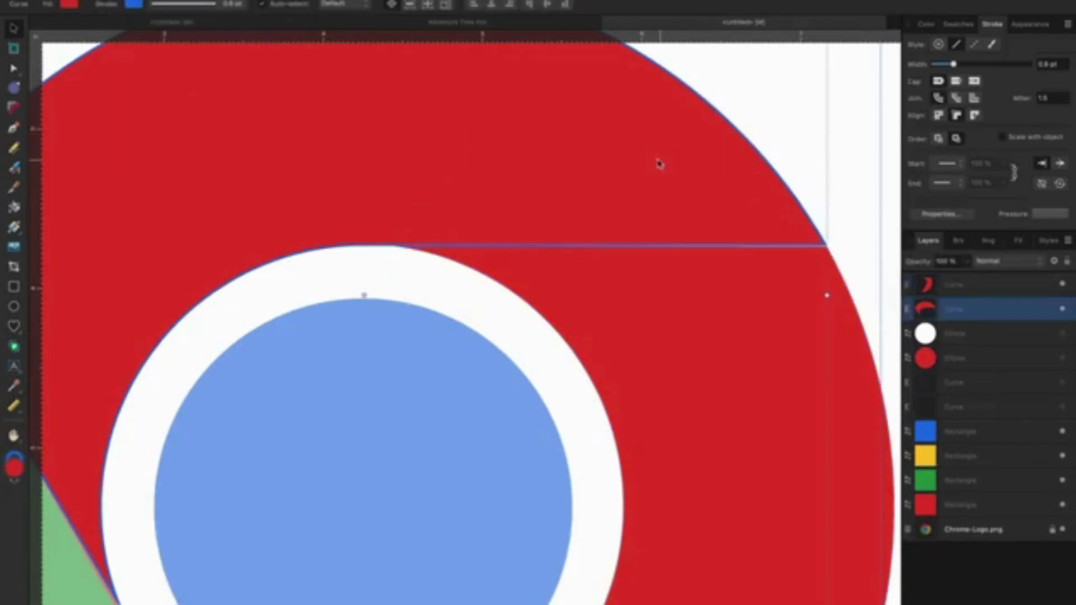
left_click(130, 4)
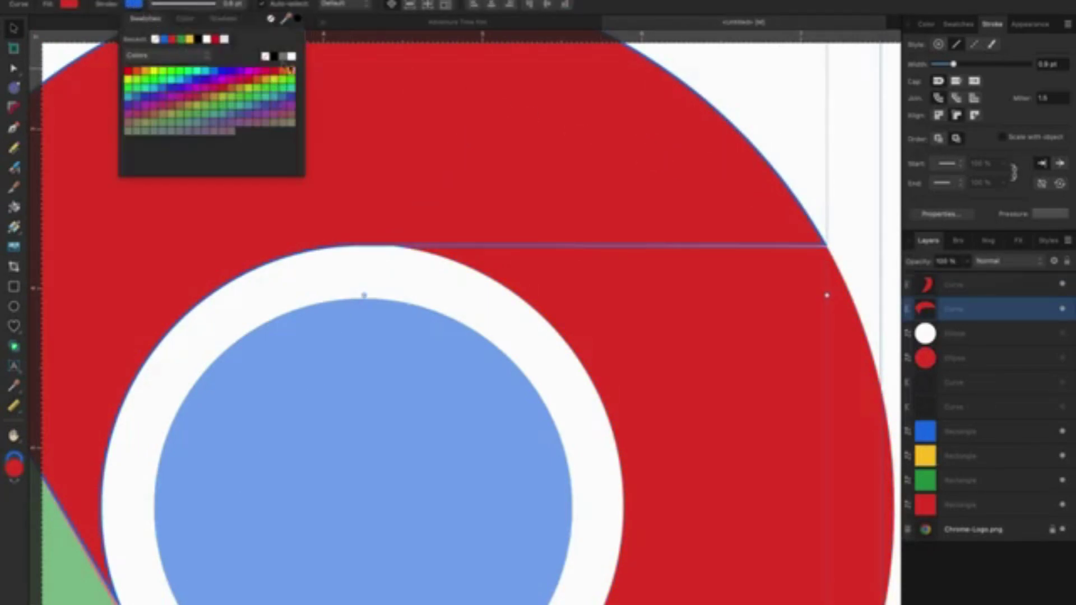
left_click(265, 56)
left_click(789, 136)
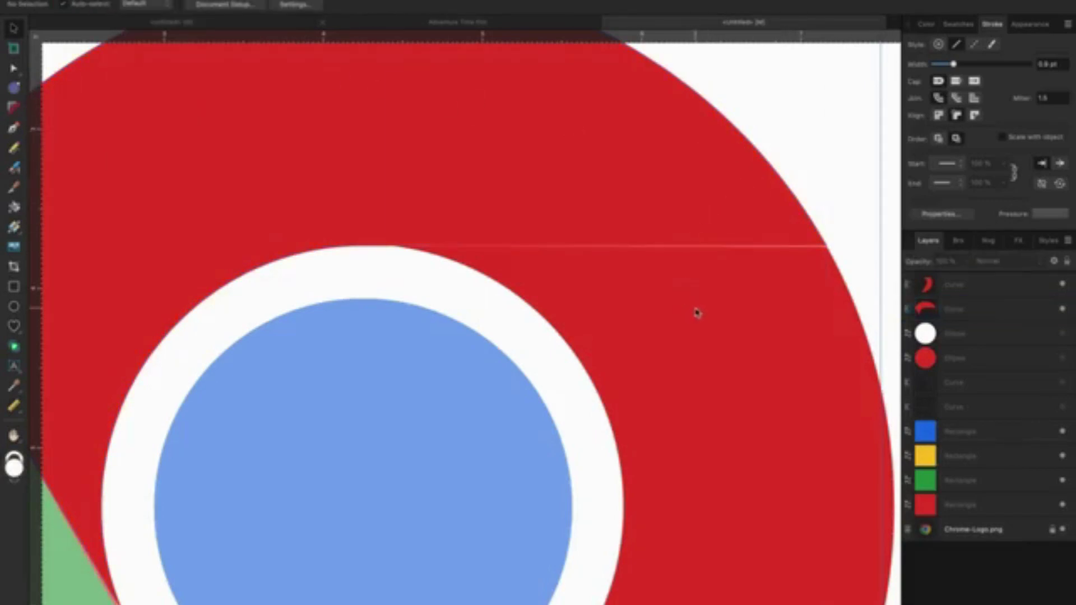
left_click(729, 310)
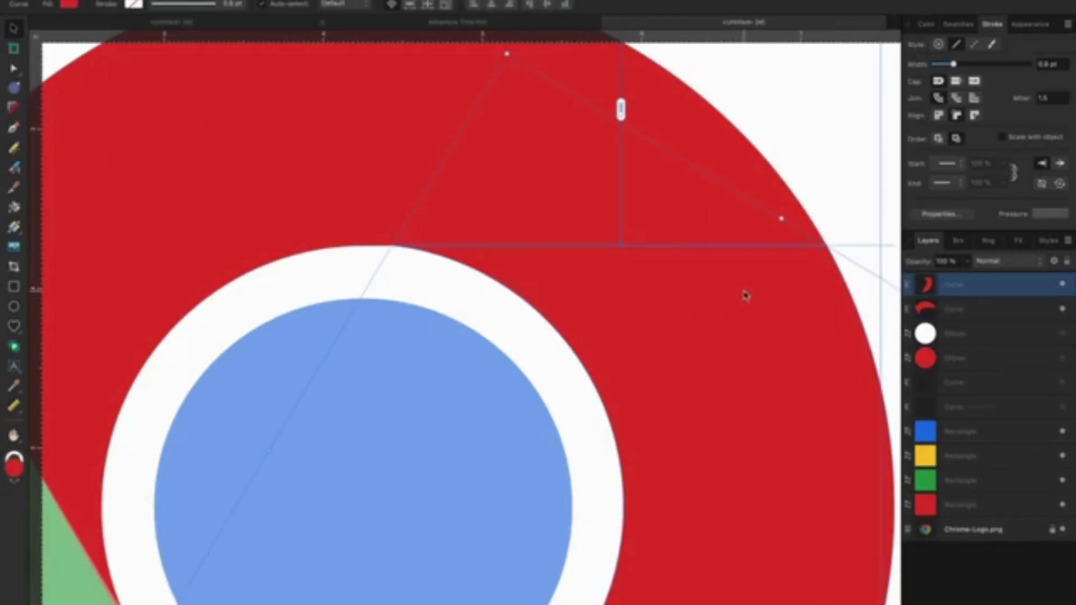
left_click(819, 165)
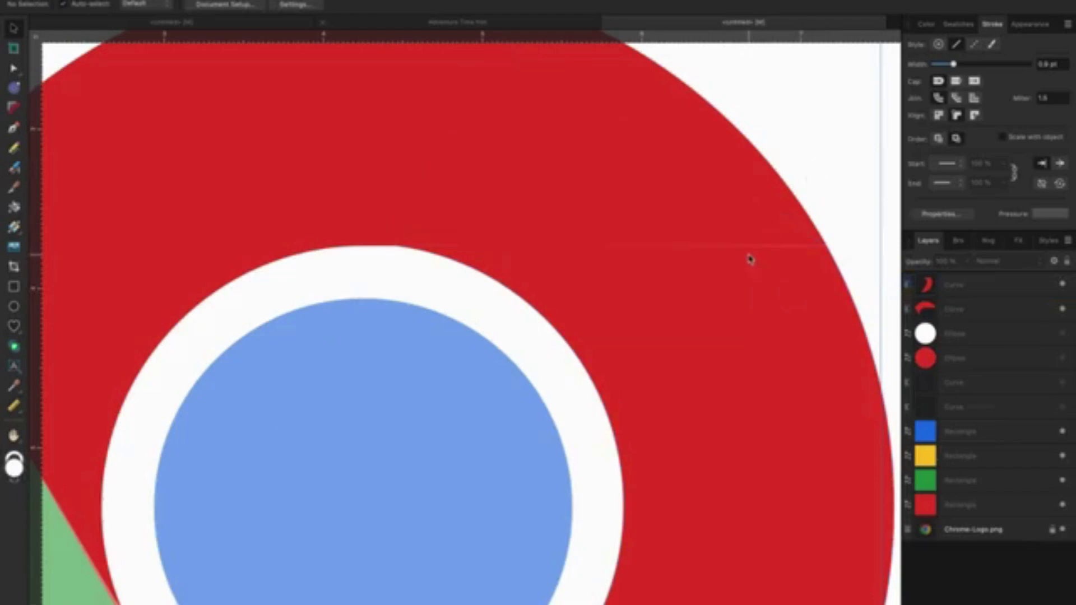
- Slightly tweak the right sector's rotation so it sits snugly against the top sector
scroll(749, 269, "down", 2)
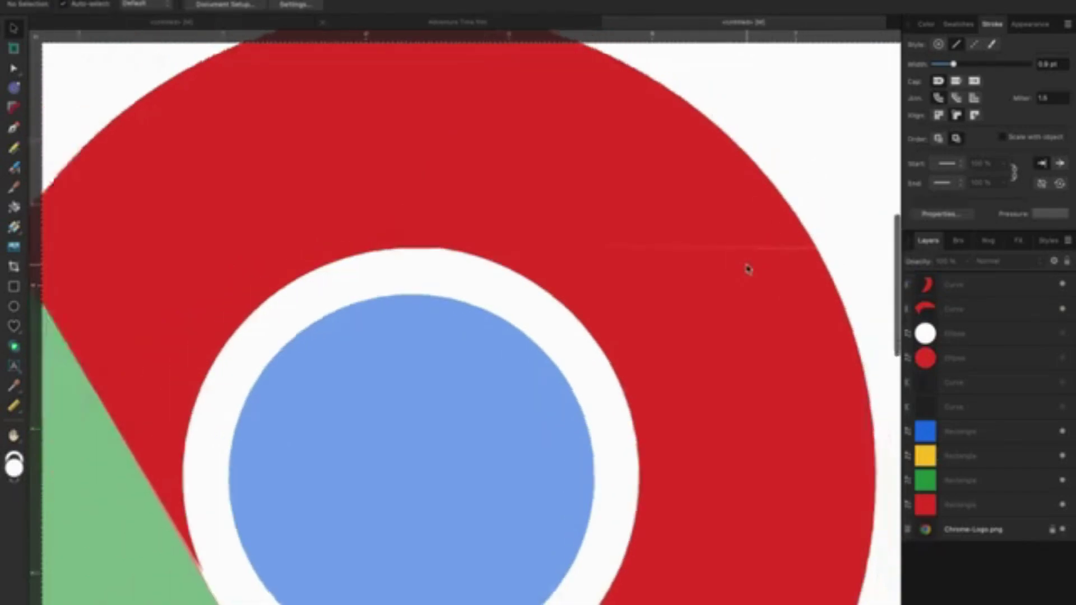
scroll(747, 275, "down", 3)
left_click(746, 280)
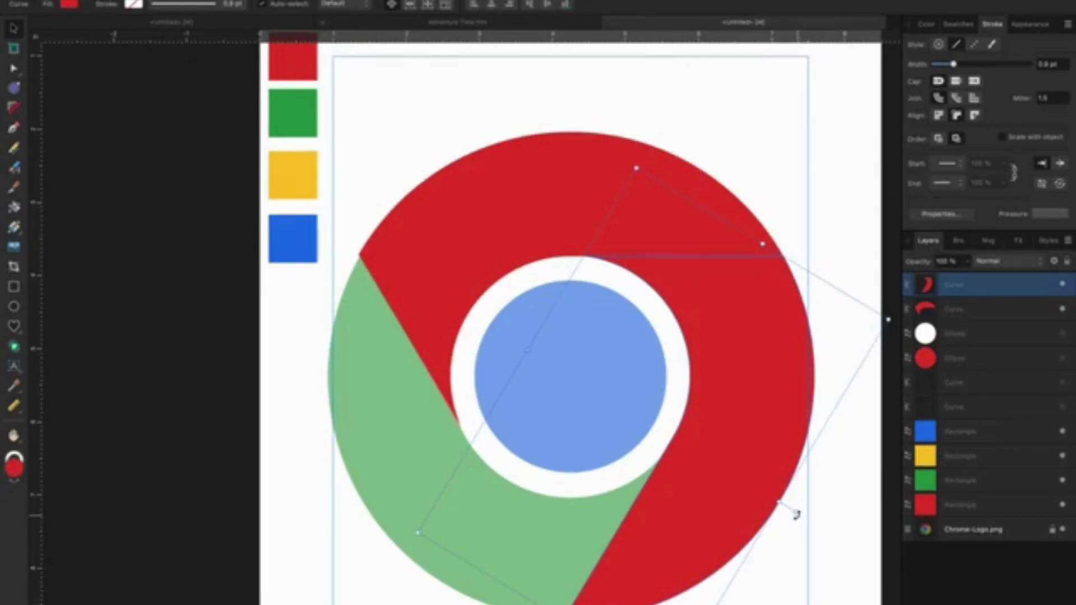
left_click_drag(799, 515, 800, 515)
left_click(816, 269)
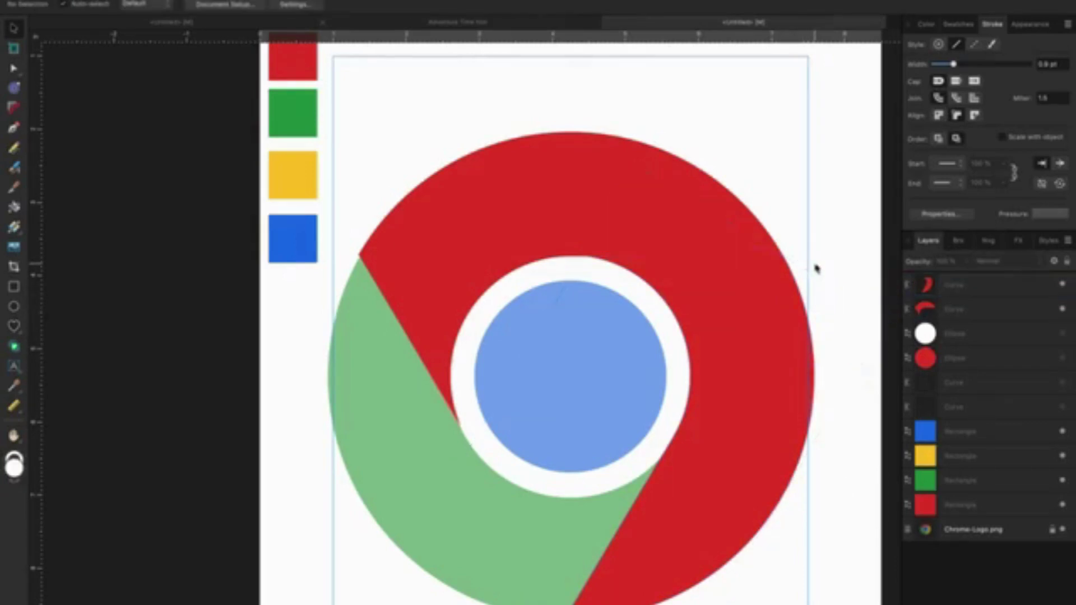
left_click(763, 297)
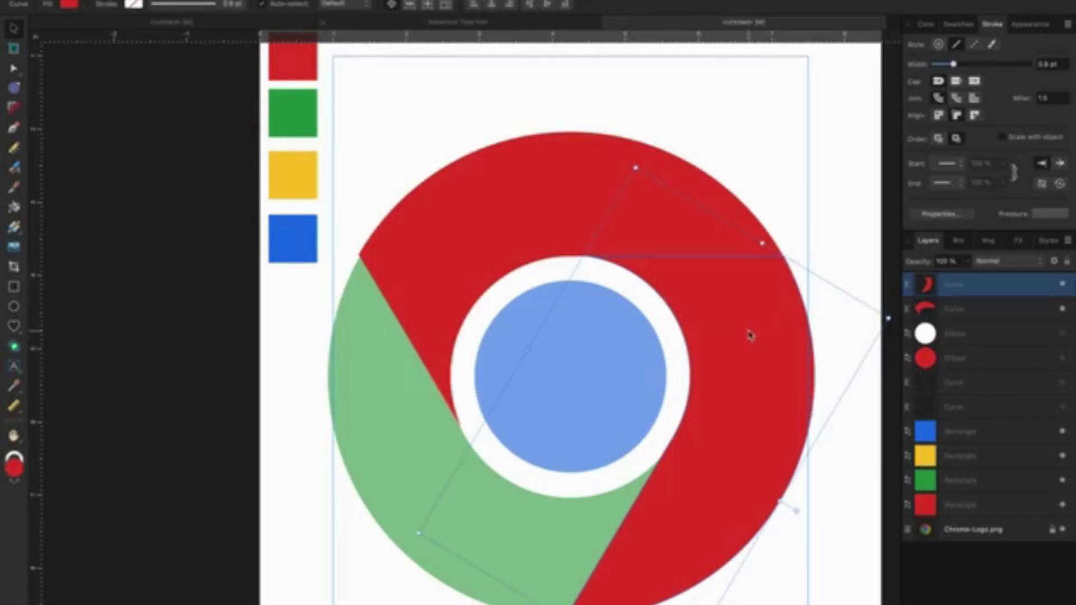
- Duplicate the right sector, recolour it with the yellow swatch, and select the red curve piece
key("ctrl+j")
scroll(706, 367, "down", 2)
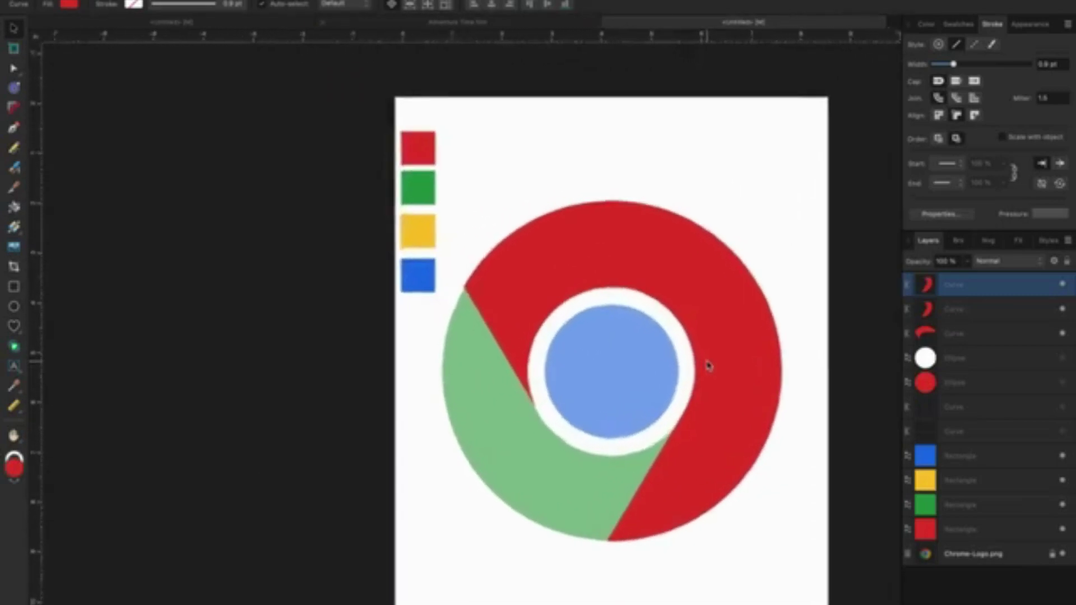
scroll(708, 365, "up", 2)
scroll(713, 361, "up", 1)
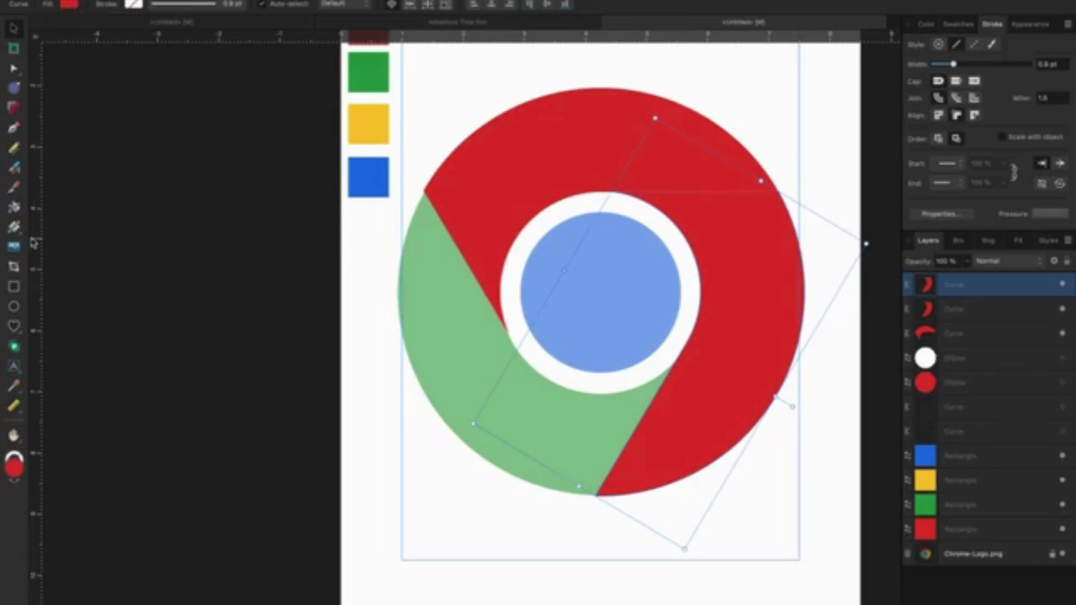
left_click(13, 387)
left_click(370, 122)
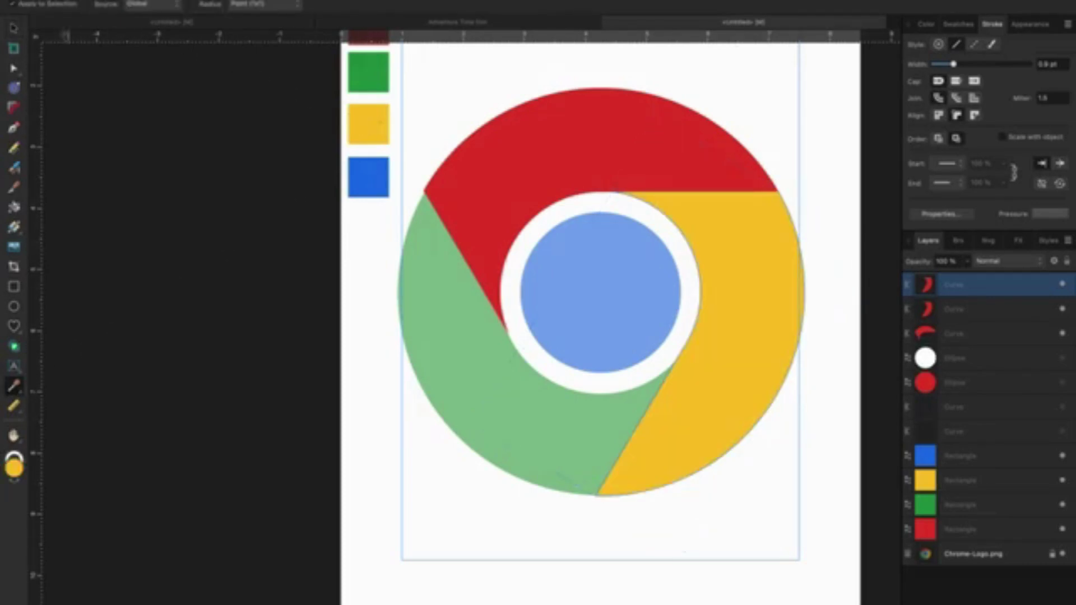
left_click(13, 29)
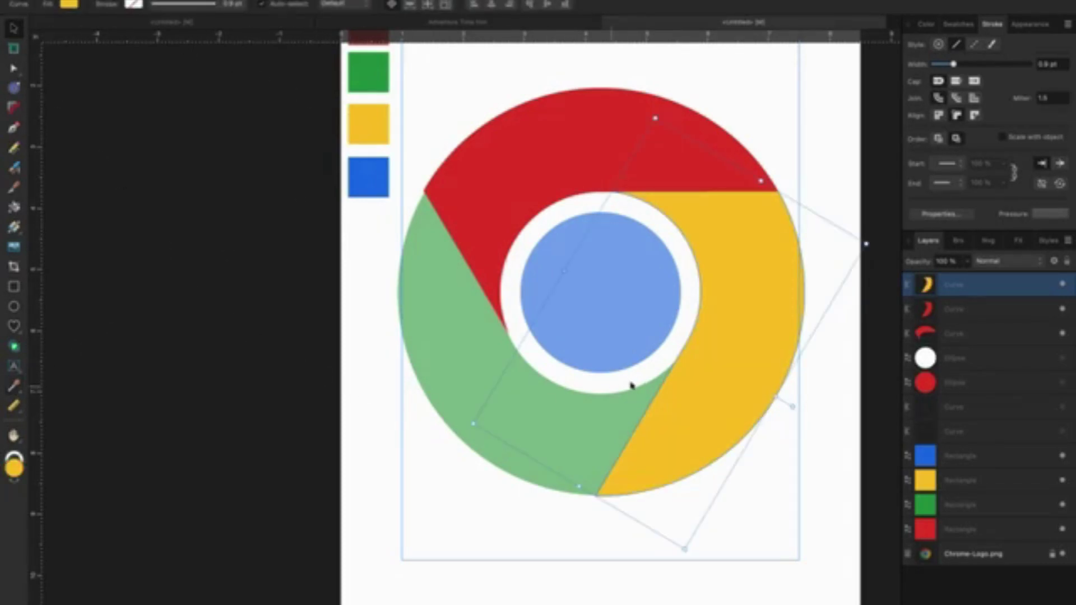
left_click(978, 308)
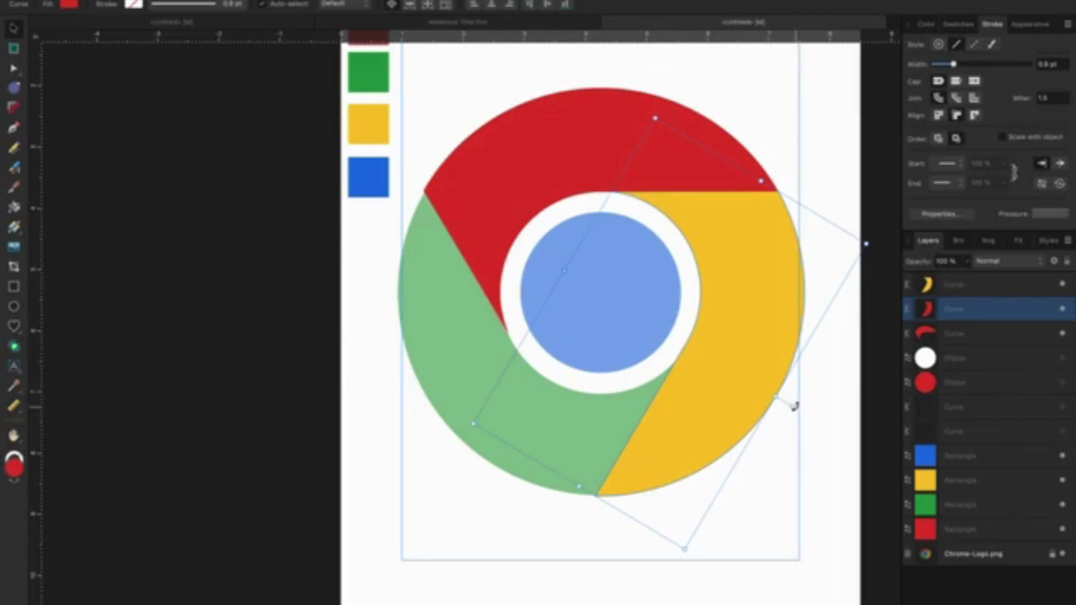
- Rotate and move the red curve to cover the lower-left green sector
left_click_drag(795, 406, 566, 491)
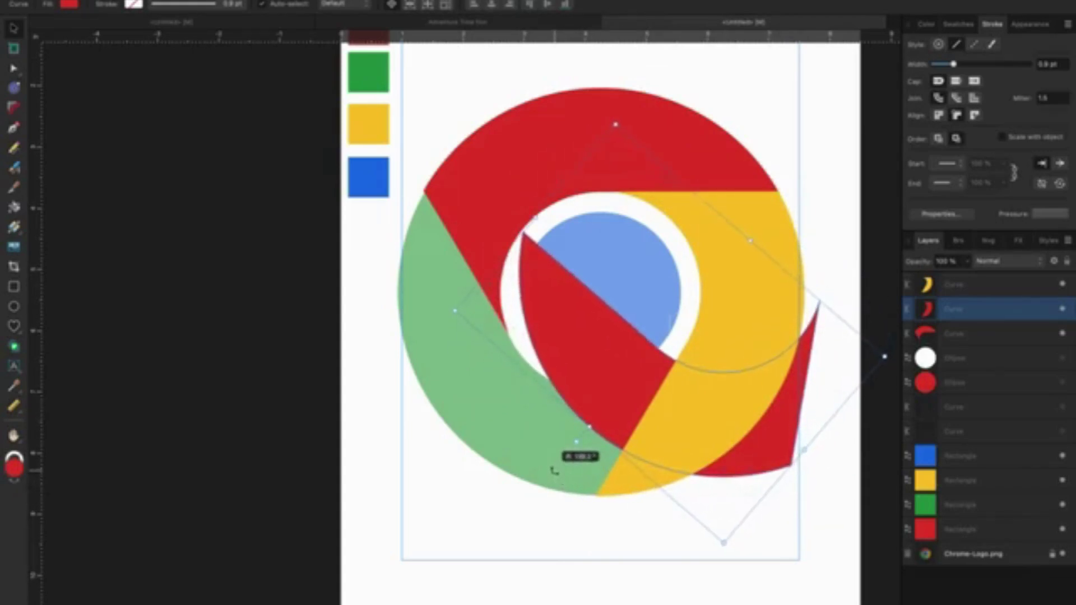
left_click_drag(566, 491, 561, 472)
left_click_drag(643, 426, 424, 466)
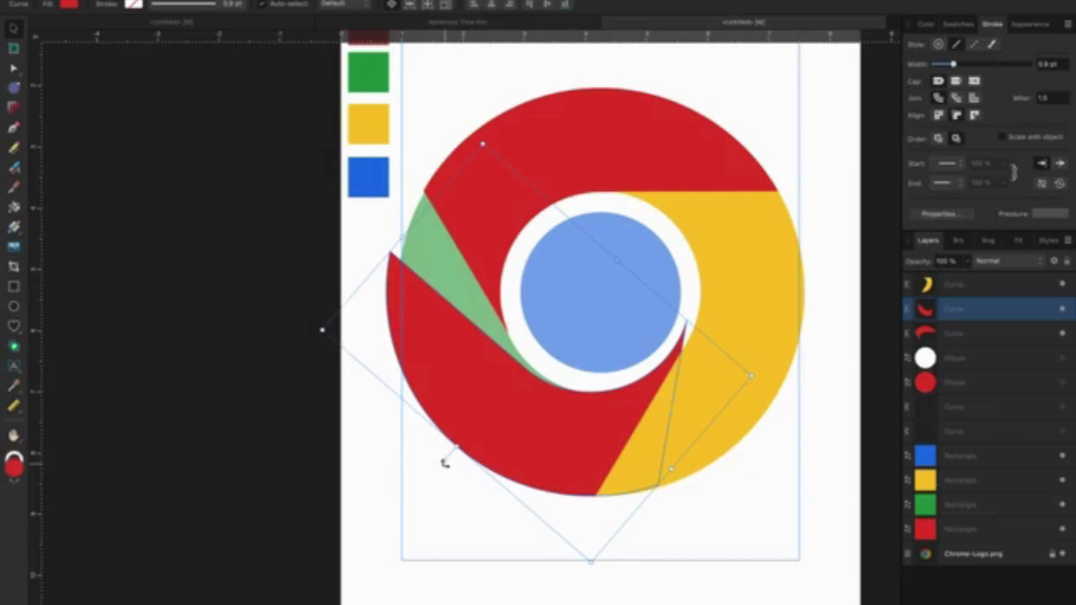
left_click_drag(445, 463, 388, 387)
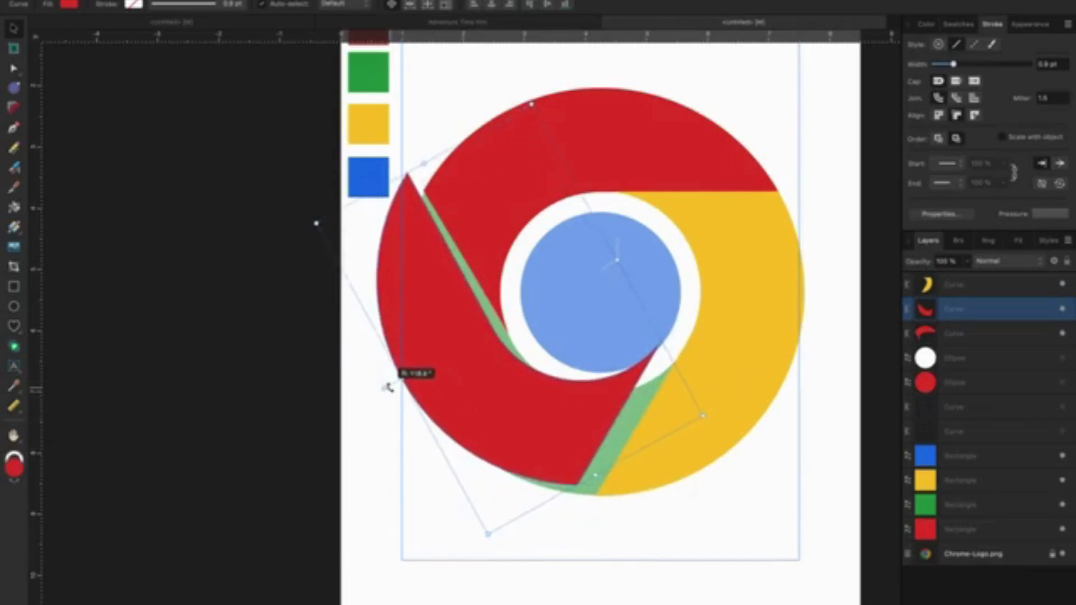
left_click_drag(483, 372, 493, 385)
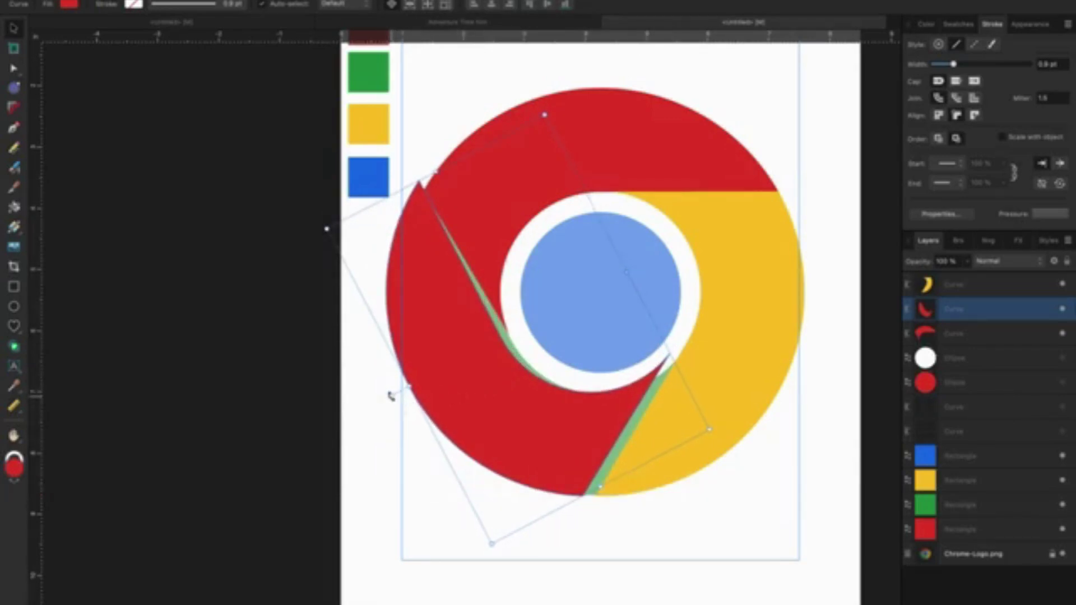
left_click_drag(392, 396, 452, 386)
key("ctrl+z")
key("ctrl+shift+z")
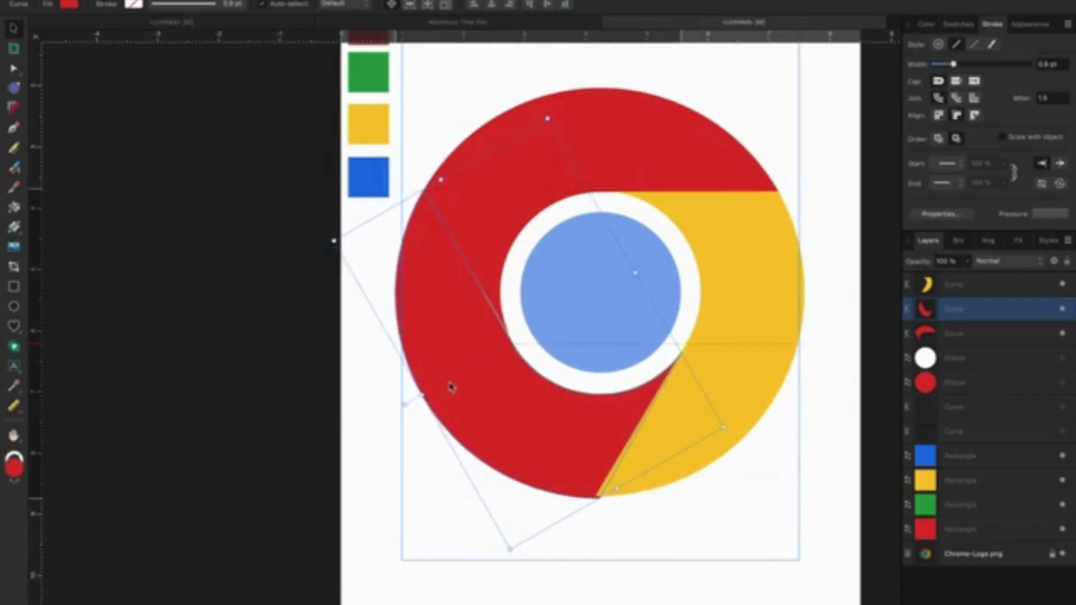
left_click_drag(401, 404, 415, 417)
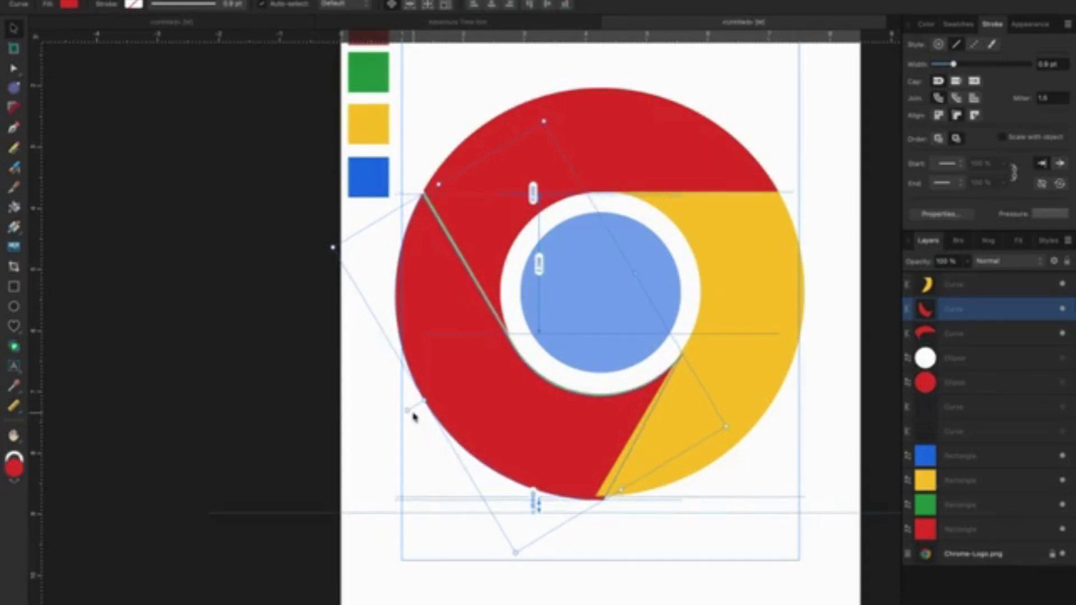
left_click_drag(415, 417, 407, 407)
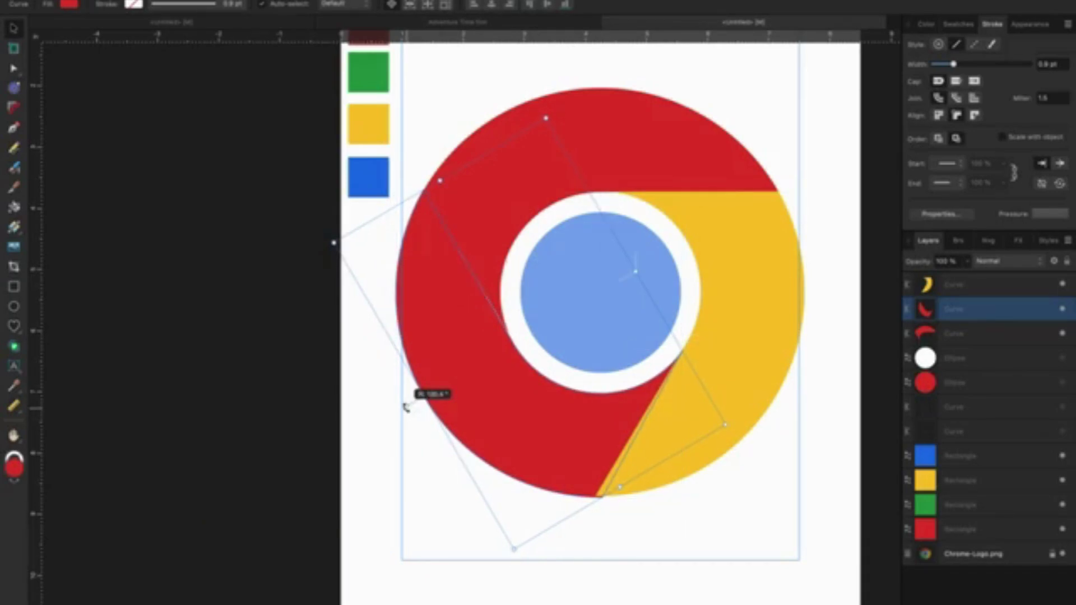
left_click_drag(406, 408, 407, 407)
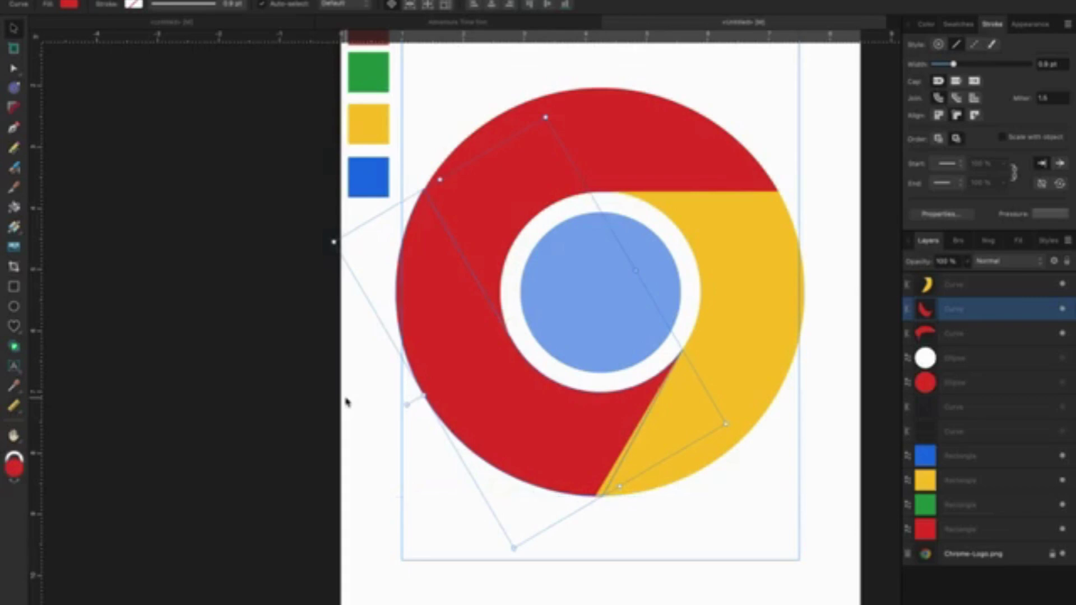
- Fill the lower-left curve with the green swatch colour using the Color Picker
left_click(342, 300)
left_click(415, 300)
scroll(480, 315, "up", 3)
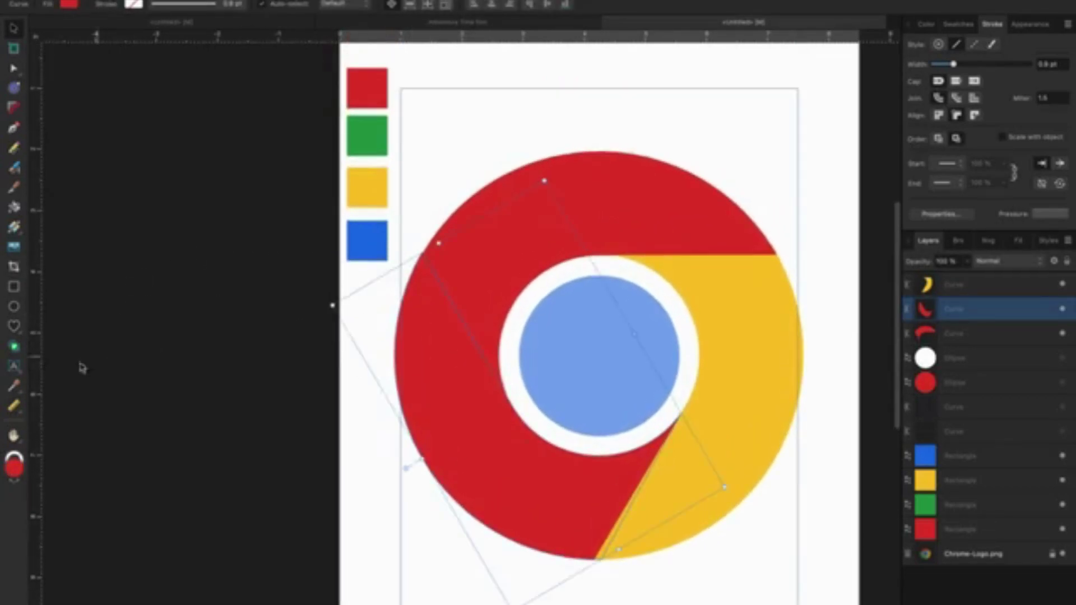
key("i")
left_click(367, 136)
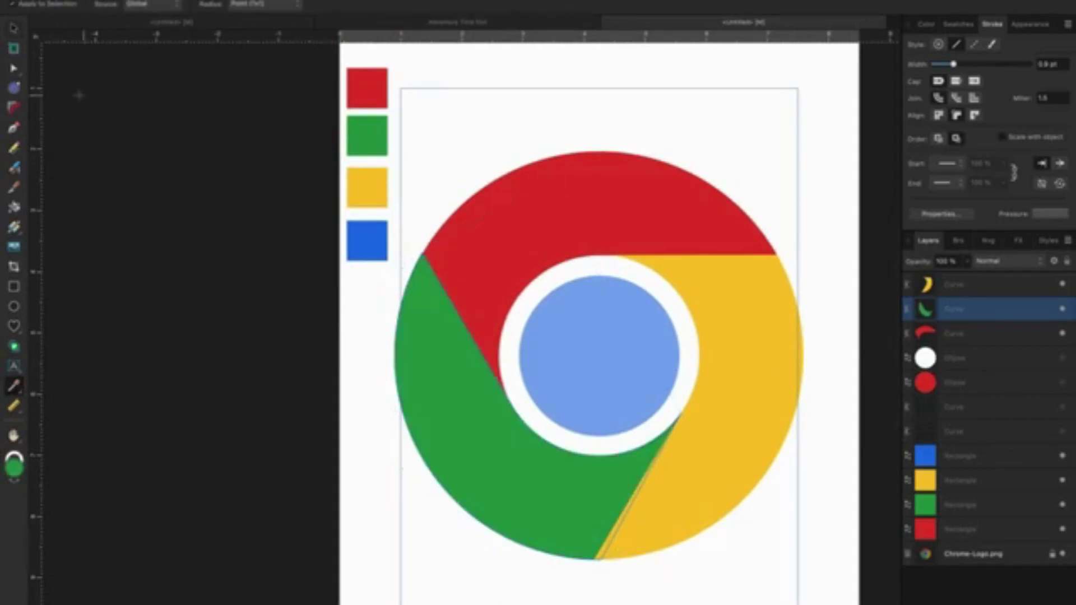
key("v")
left_click(300, 401)
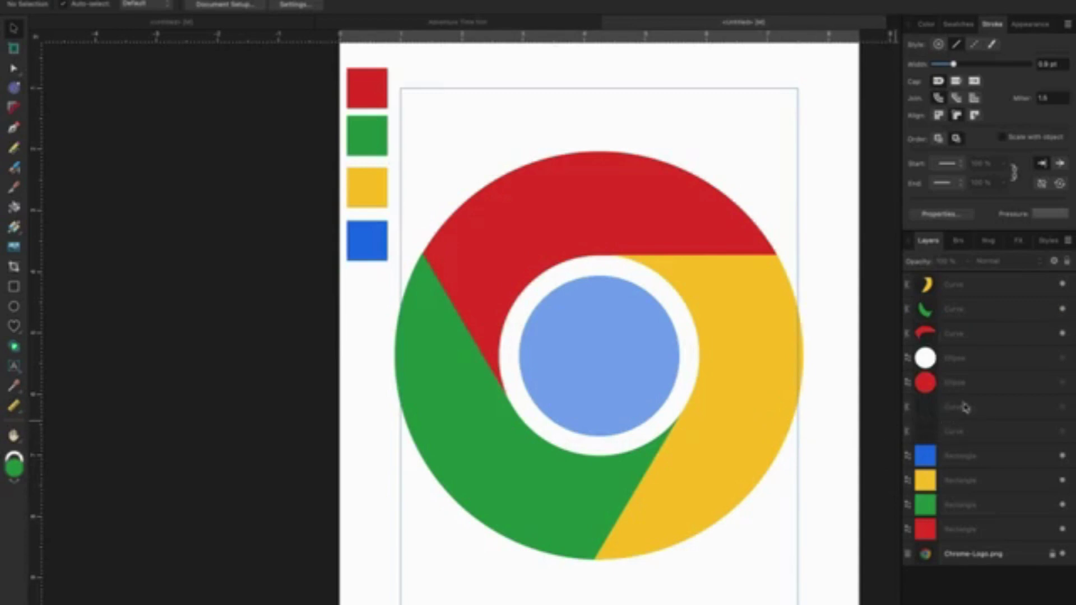
left_click(990, 358)
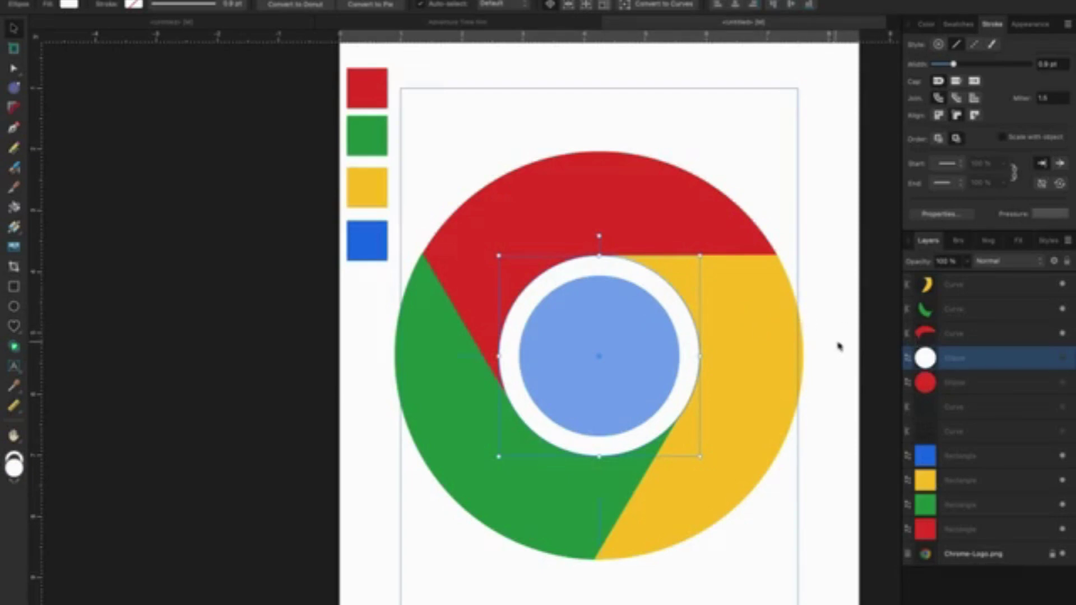
- Duplicate the white circle as a red-outlined, unfilled copy shrunk onto the blue centre
key("ctrl+j")
left_click(1063, 358)
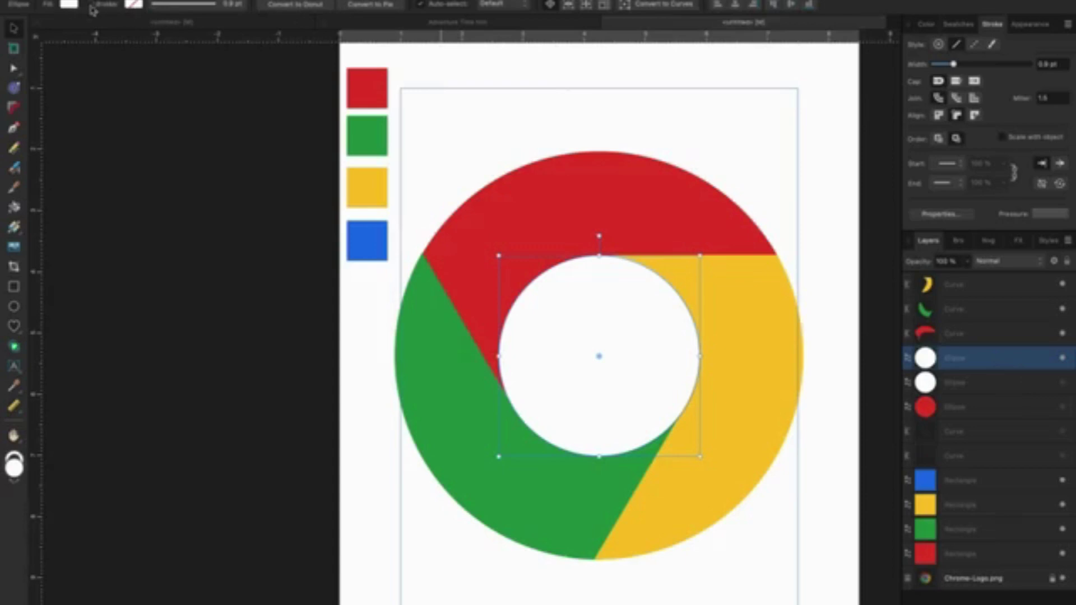
left_click(133, 4)
left_click(215, 41)
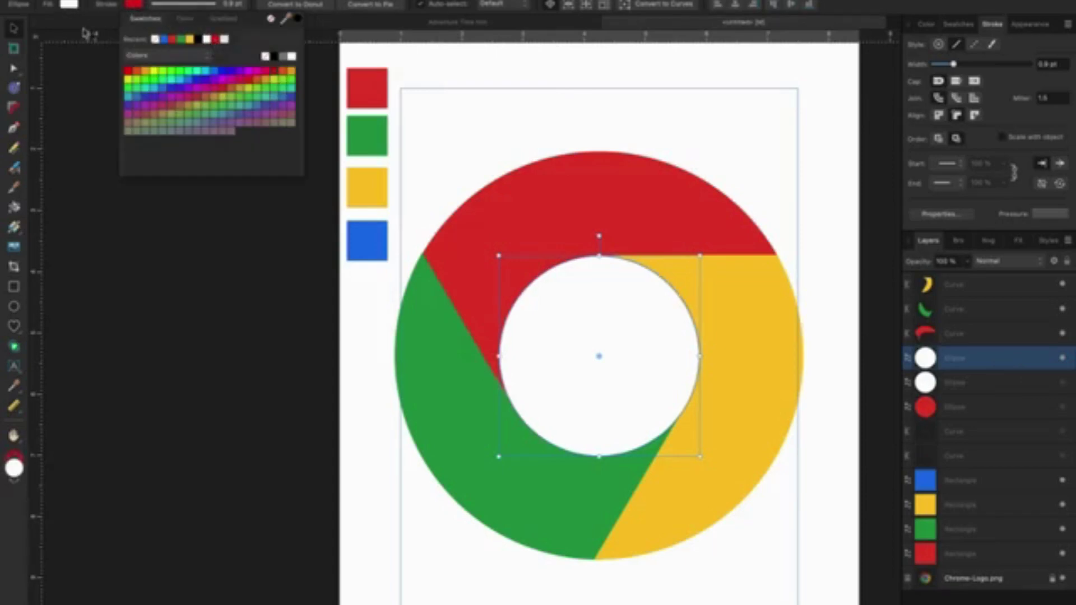
left_click(68, 6)
left_click(203, 56)
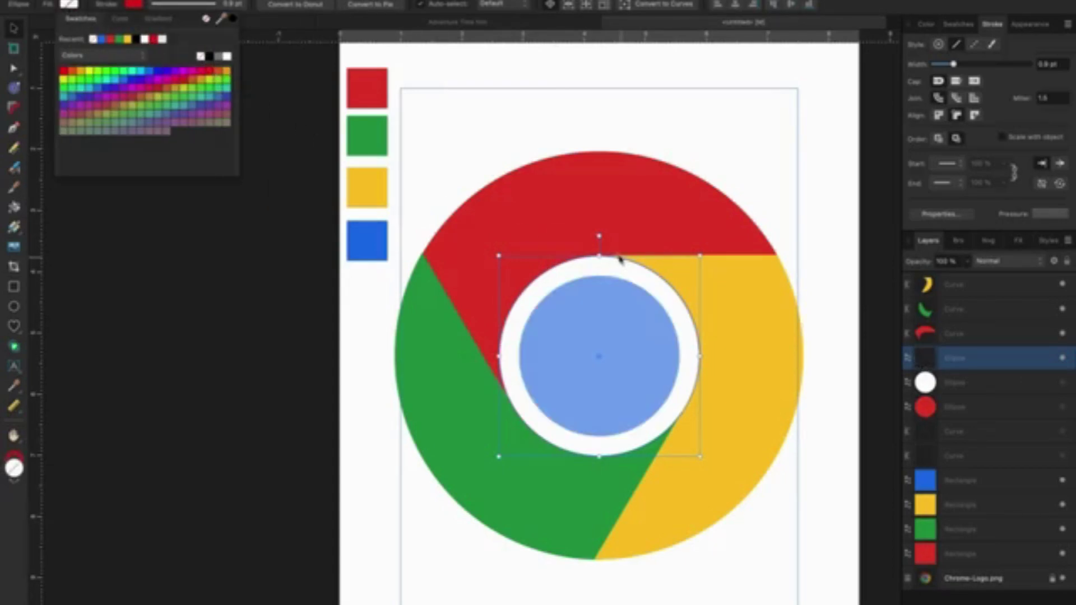
left_click(700, 258)
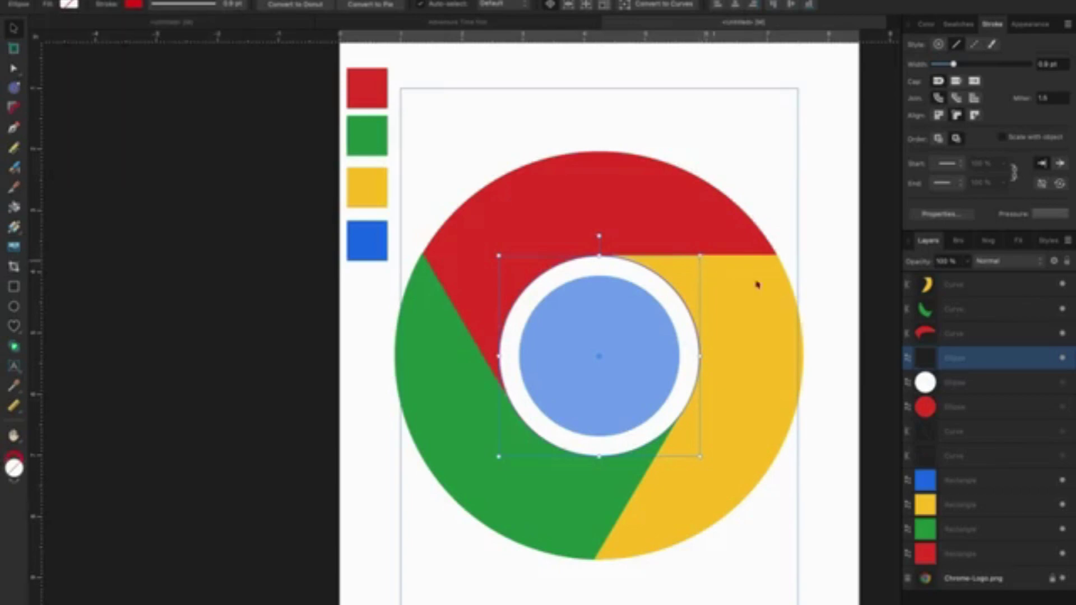
left_click(14, 67)
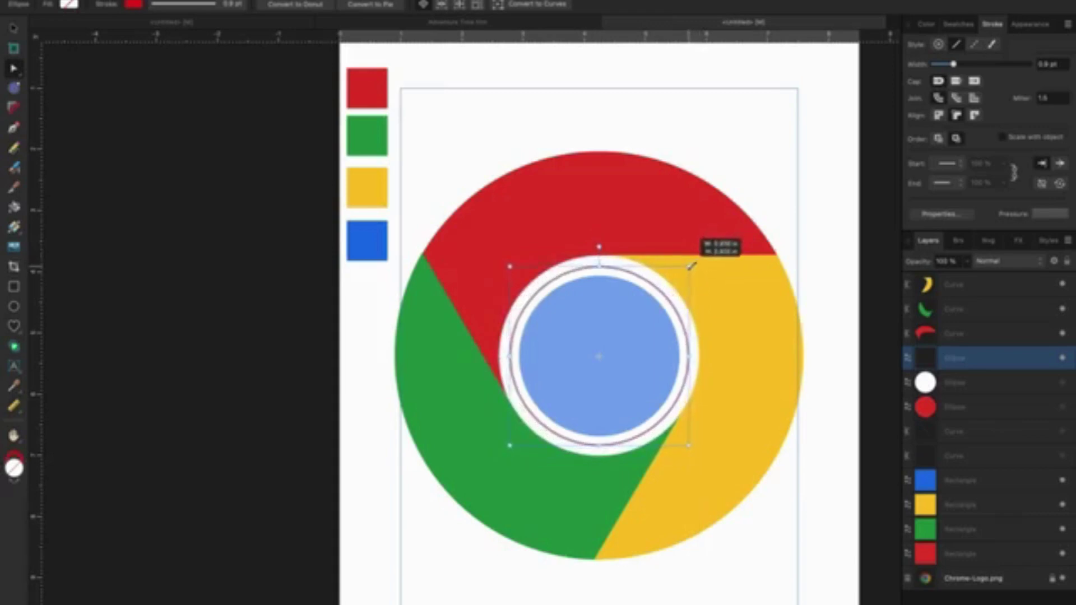
left_click_drag(701, 257, 683, 275)
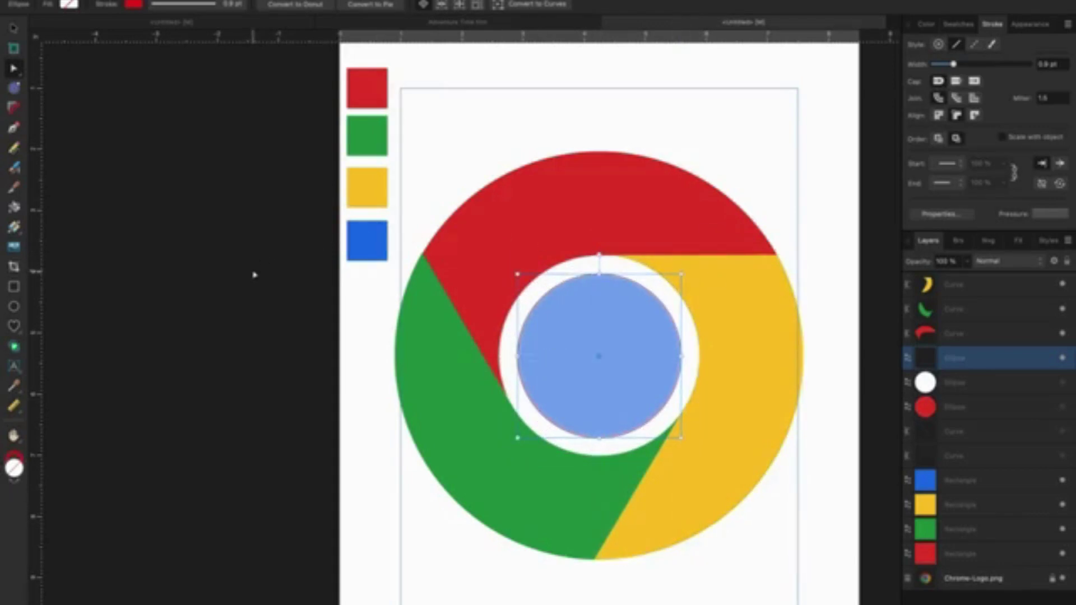
- Fill the centre circle with the blue swatch colour and remove its red outline
left_click(14, 386)
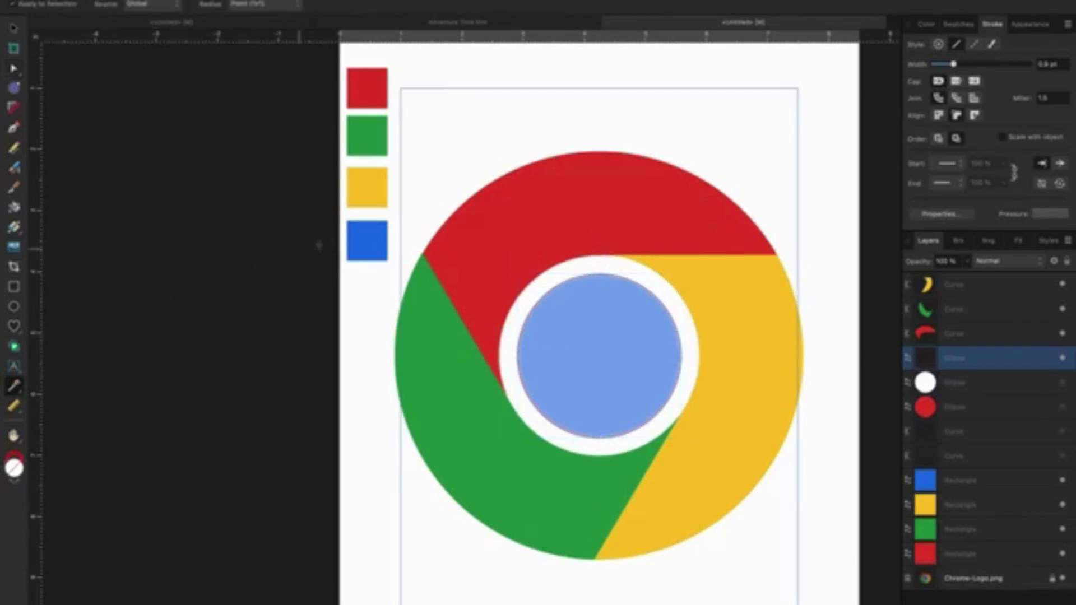
left_click(367, 238)
left_click(14, 28)
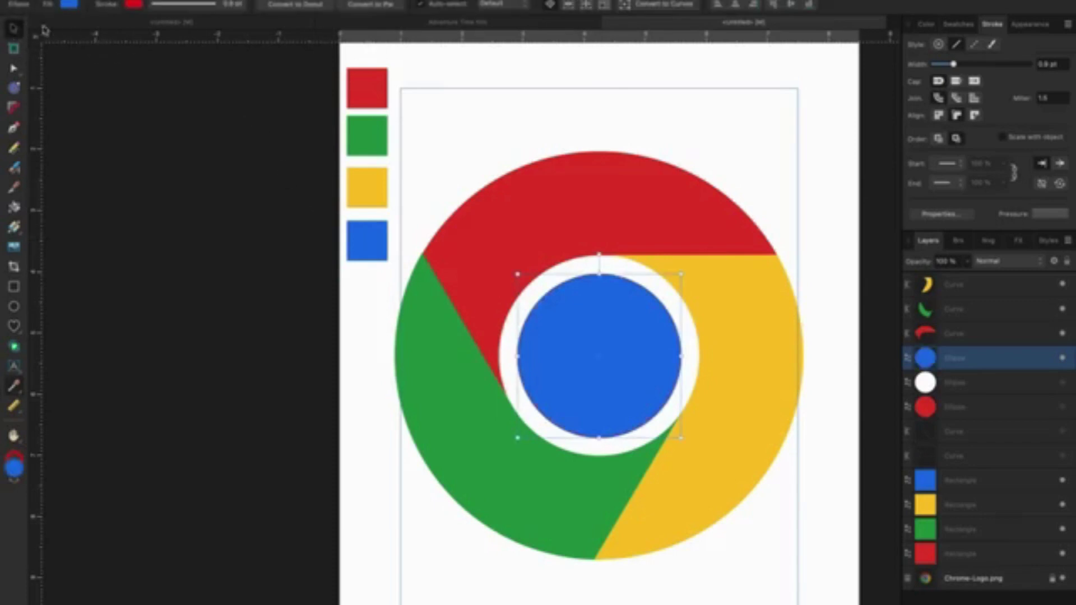
left_click(132, 4)
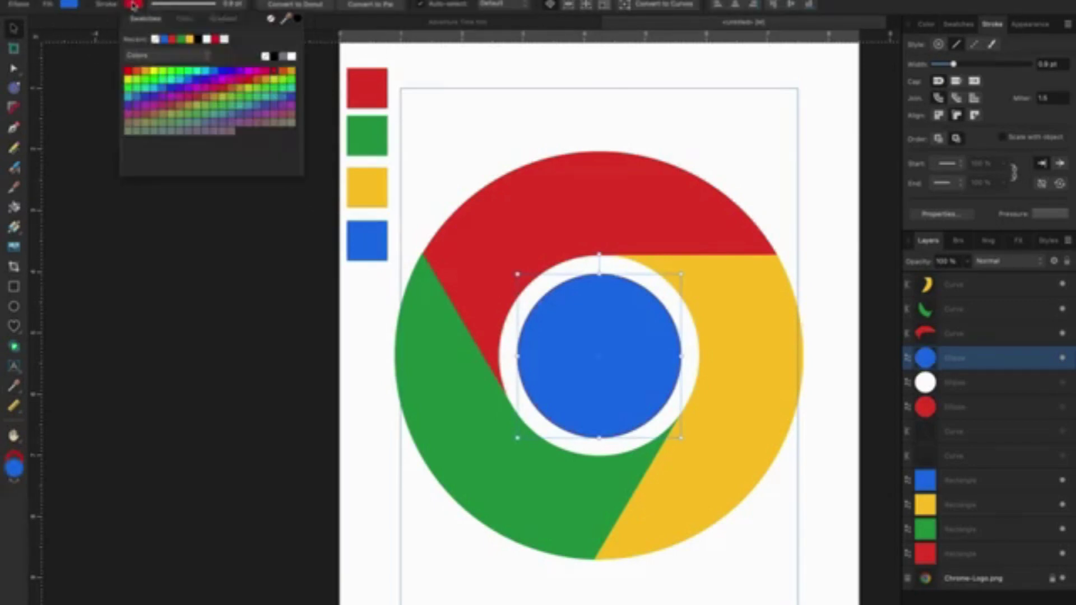
left_click(265, 56)
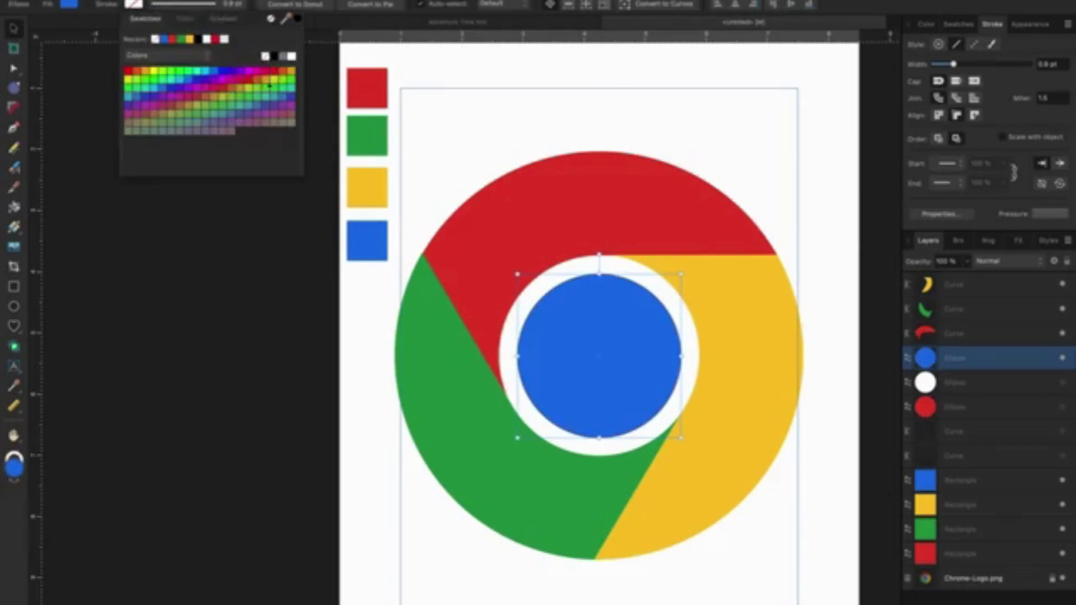
left_click(268, 314)
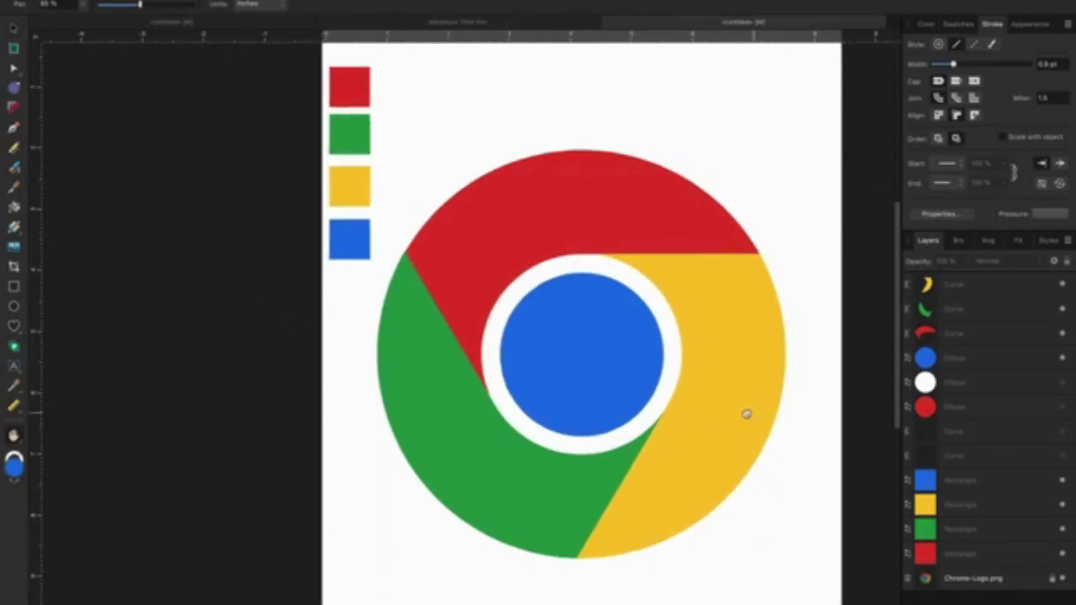
scroll(745, 413, "right", 3)
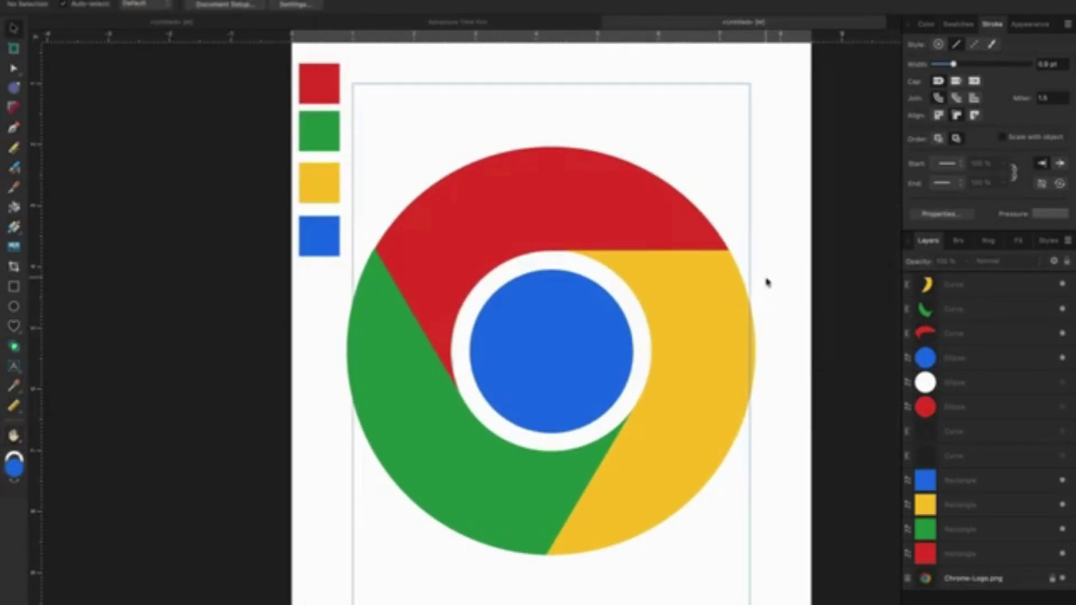